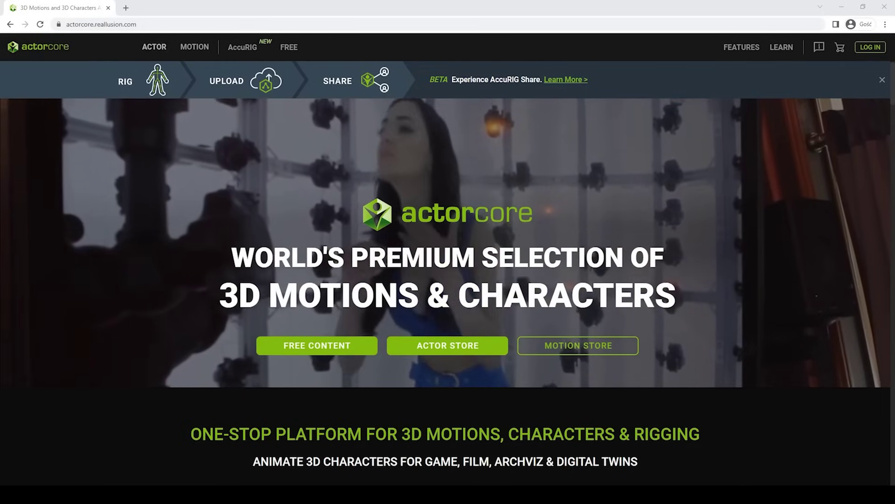
Browse the actor store's Male, Casual, Medical, Service Industry and Sportswear categories, and preview the Sport-F-0002 actor
click(156, 51)
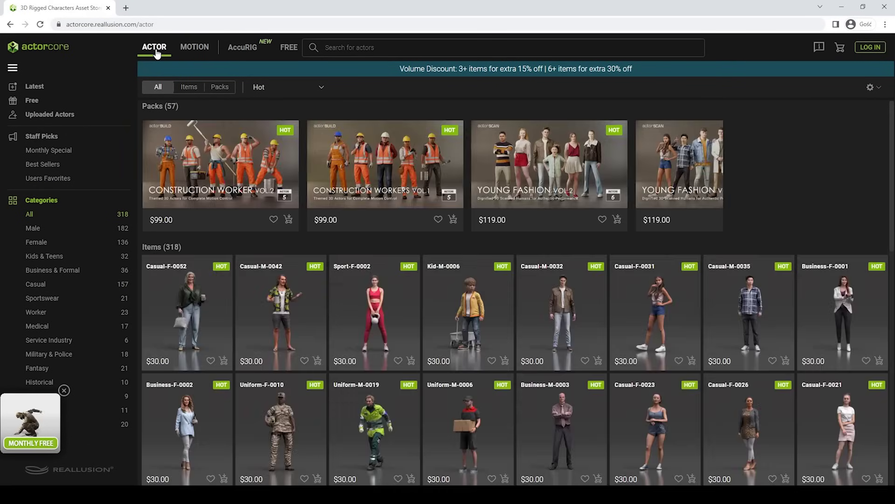
click(33, 228)
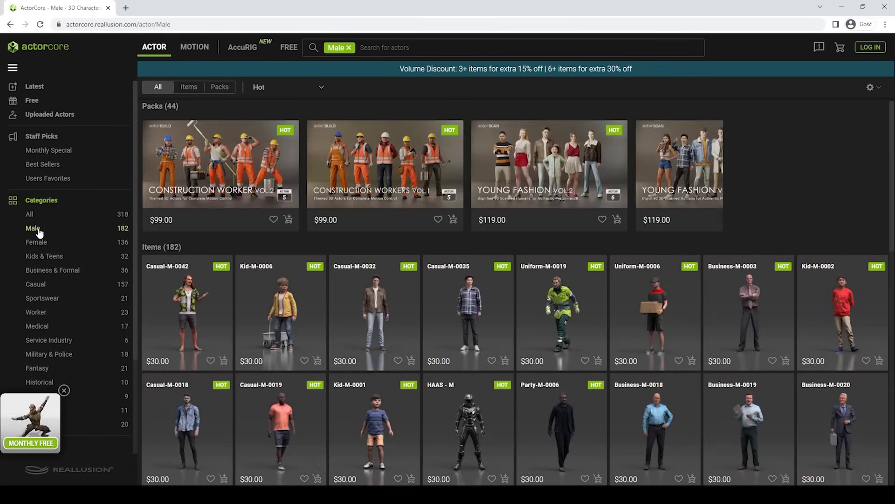
click(36, 286)
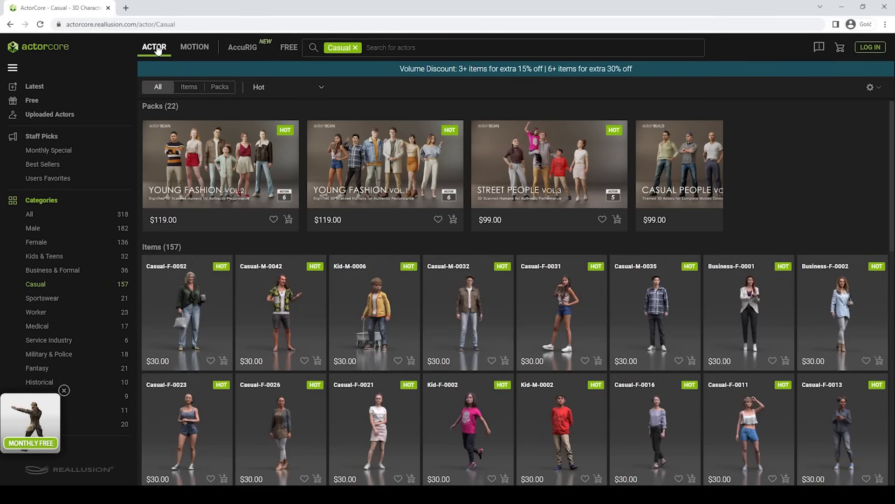
click(153, 50)
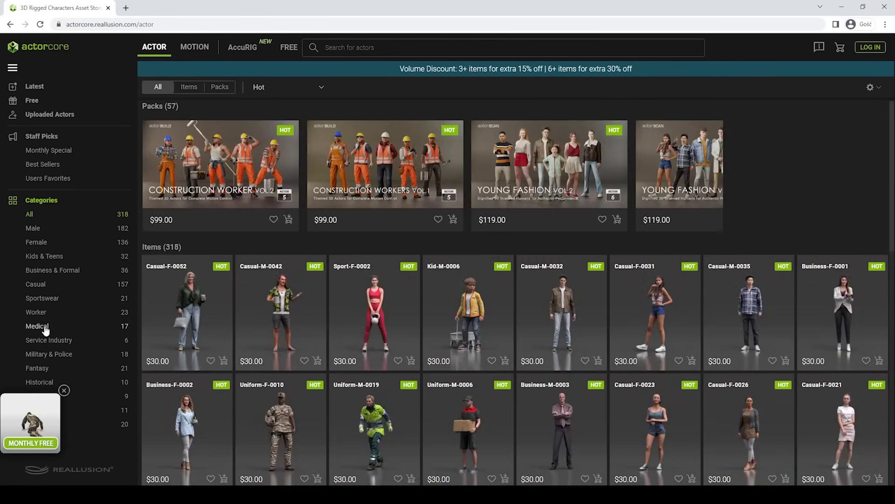
click(45, 330)
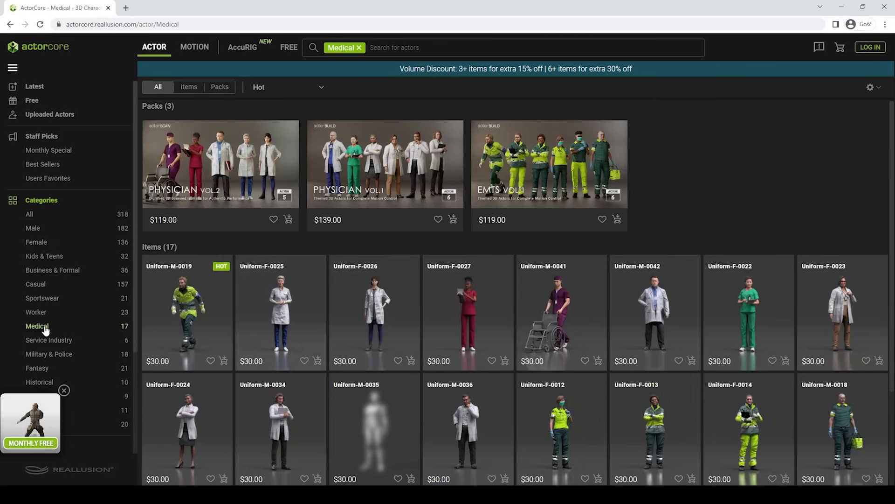
click(50, 343)
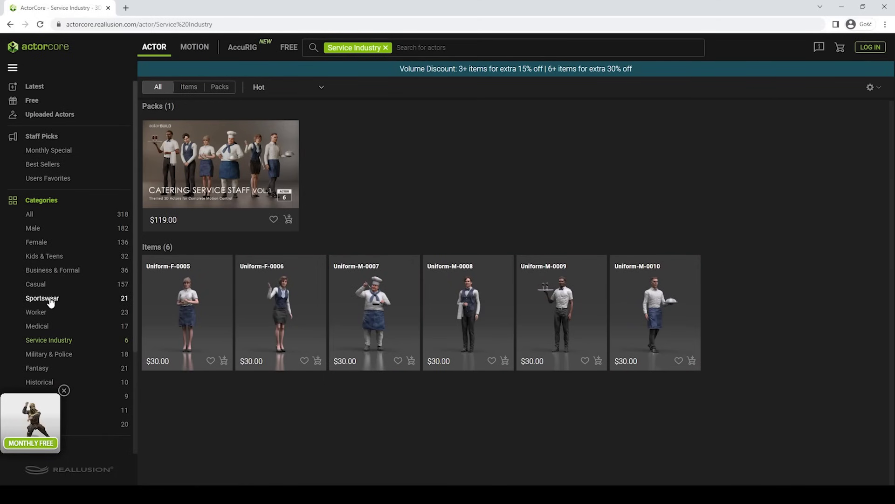
click(49, 299)
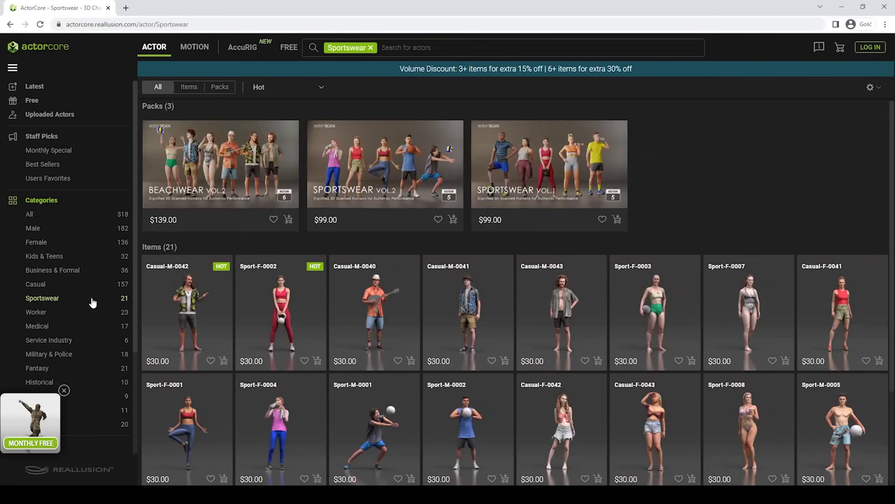
click(294, 312)
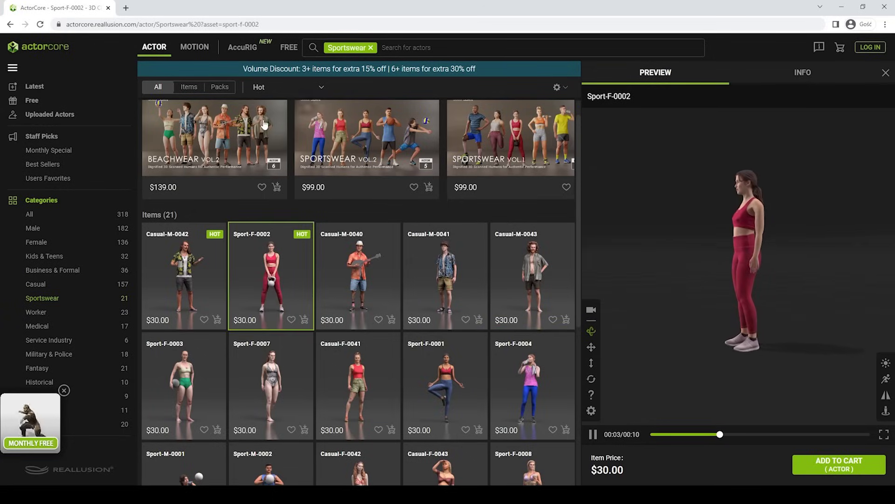
Browse the motion store's Communication and Daily Life categories and open a First React Phone motion
click(202, 50)
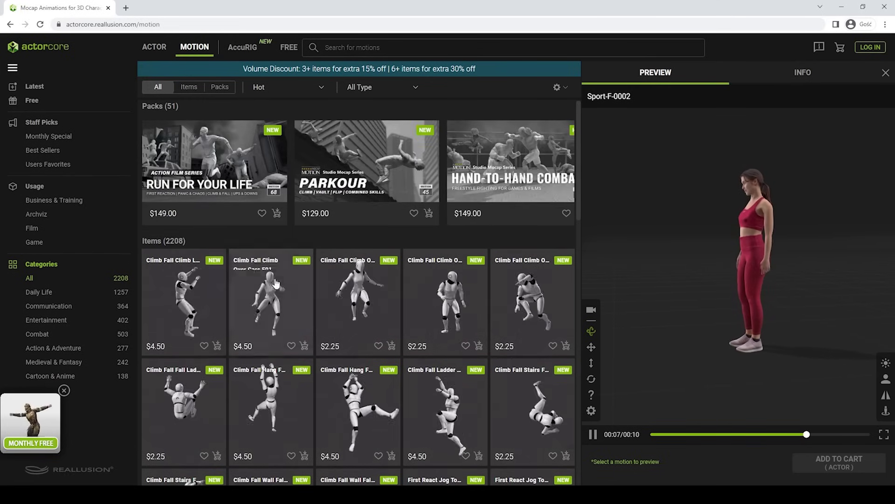
scroll(276, 284, down, 4)
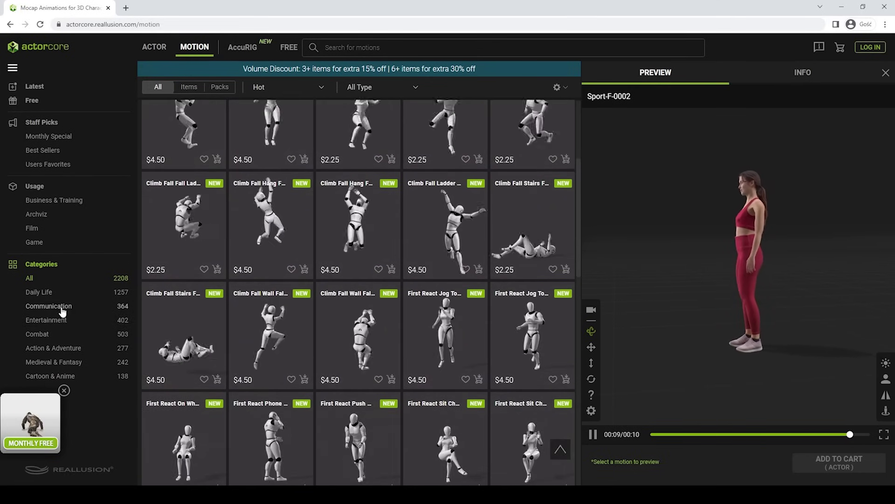
click(61, 309)
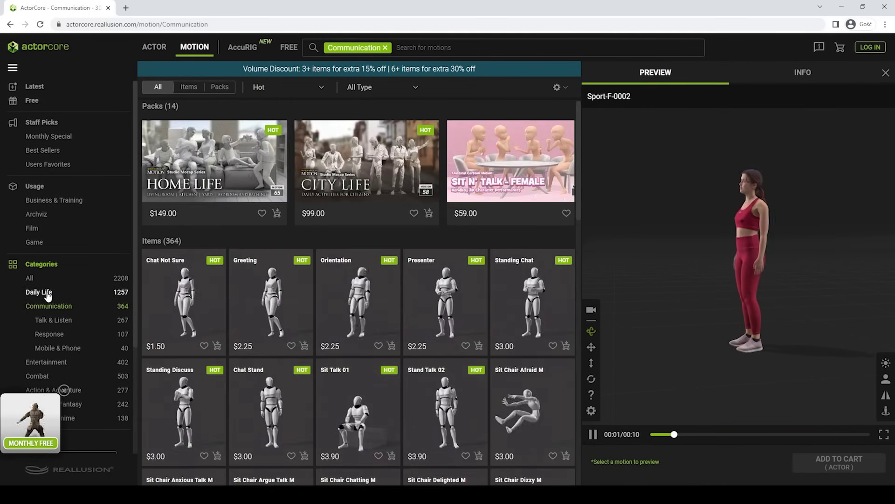
click(48, 293)
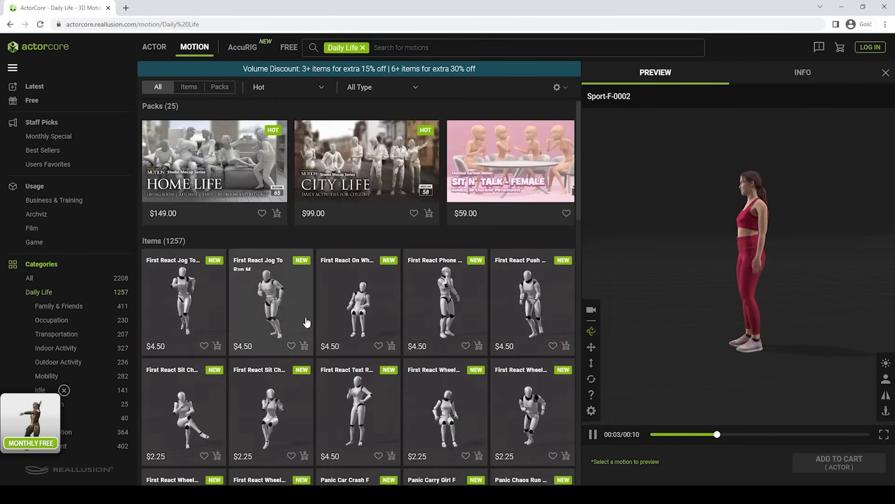
click(442, 313)
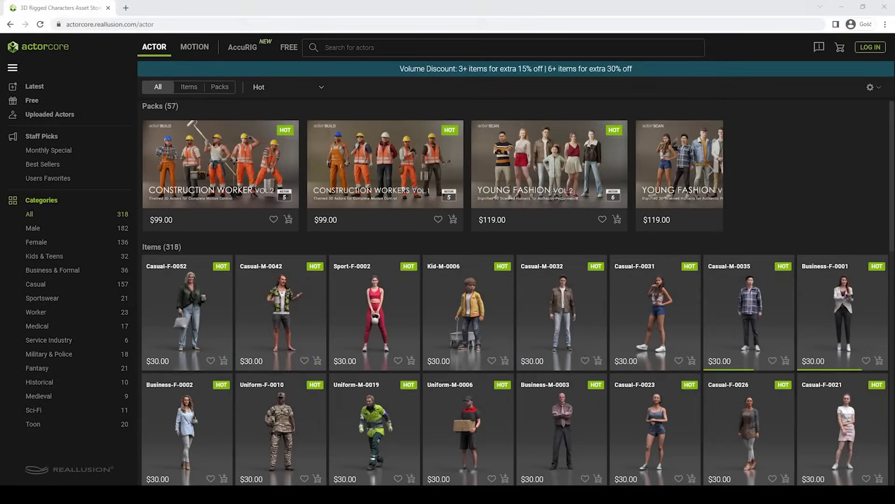
Preview the Casual-M-0032 actor from the Casual category, and rotate and pan the preview to inspect it
click(164, 52)
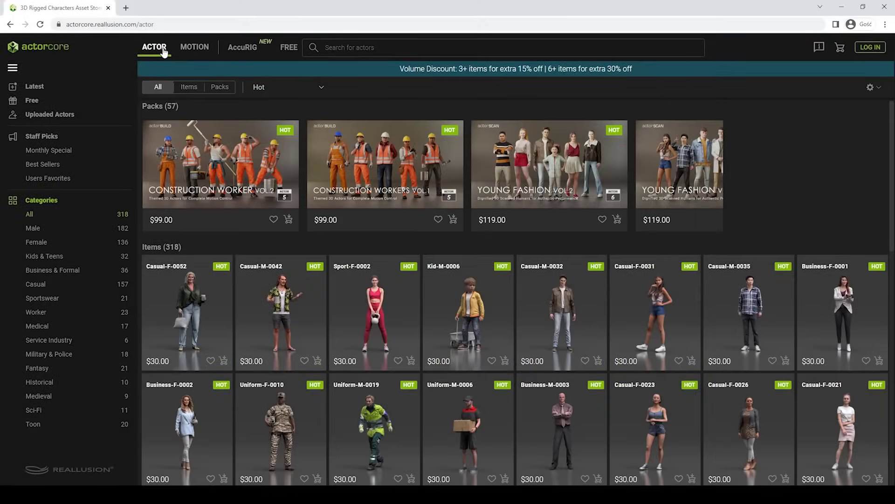
click(36, 285)
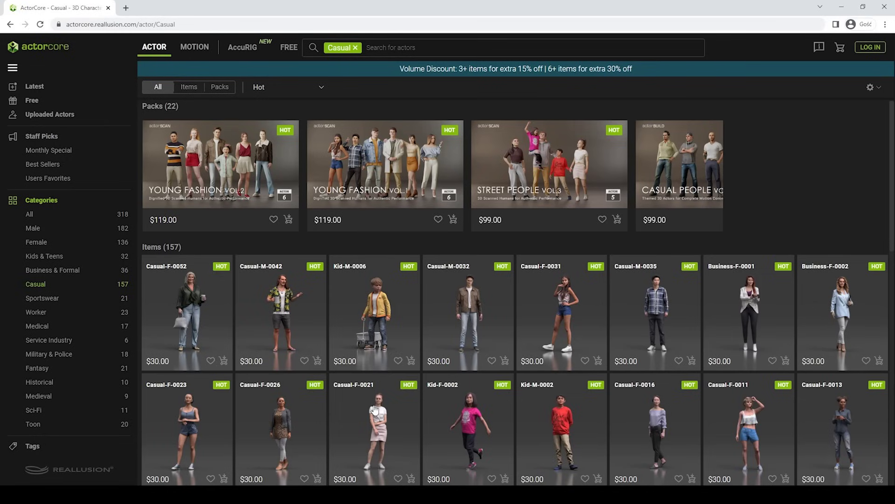
click(470, 319)
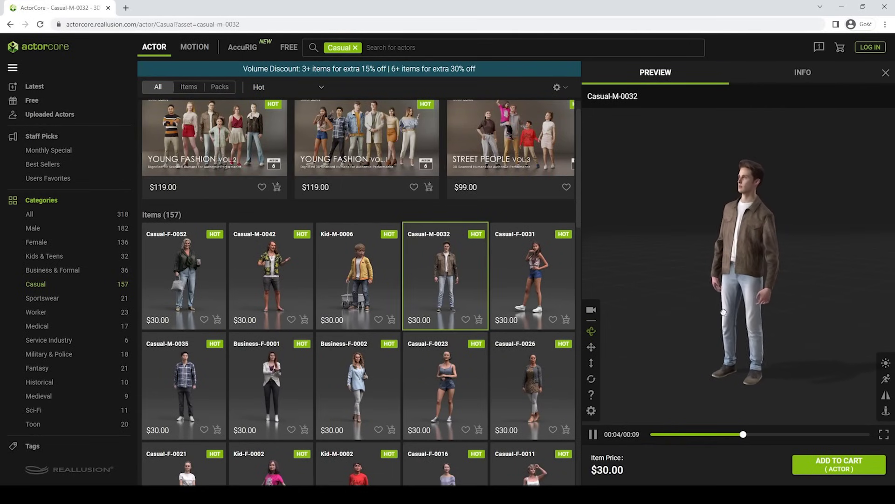
drag(723, 312, 658, 323)
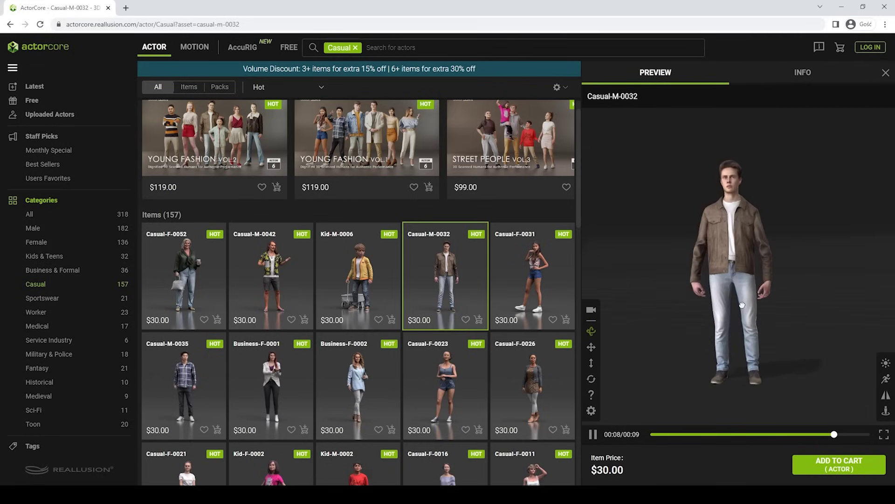
click(591, 347)
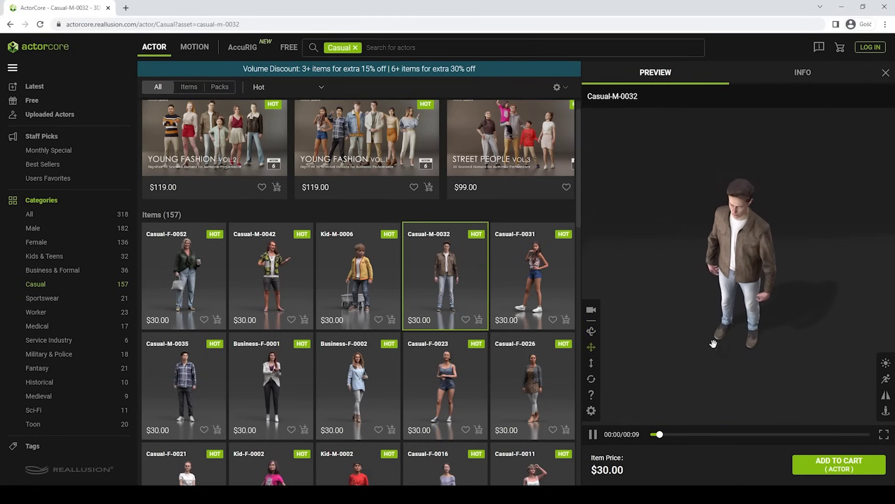
drag(714, 340, 663, 341)
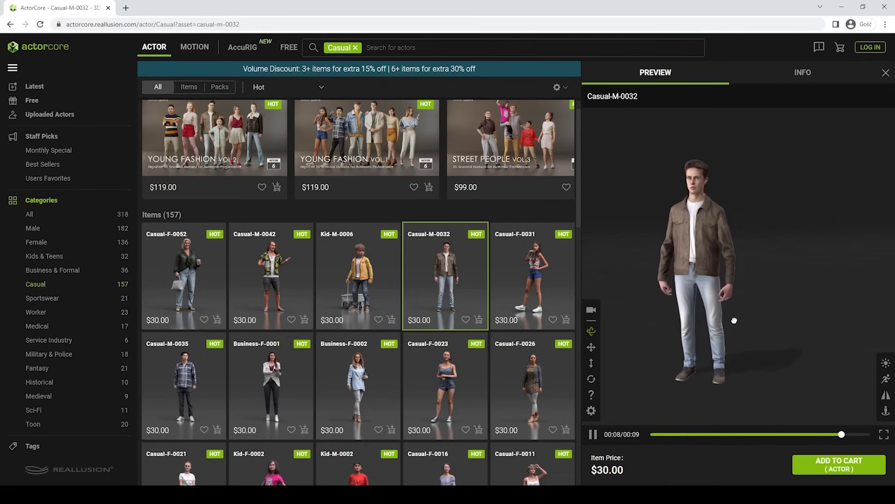
Look through the full motion catalogue while keeping the Casual-M-0032 actor in the preview
click(197, 55)
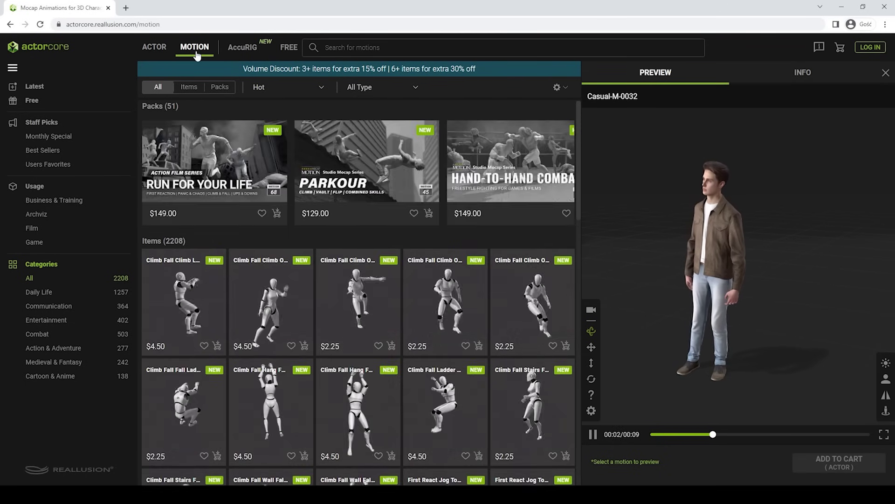
scroll(274, 280, down, 3)
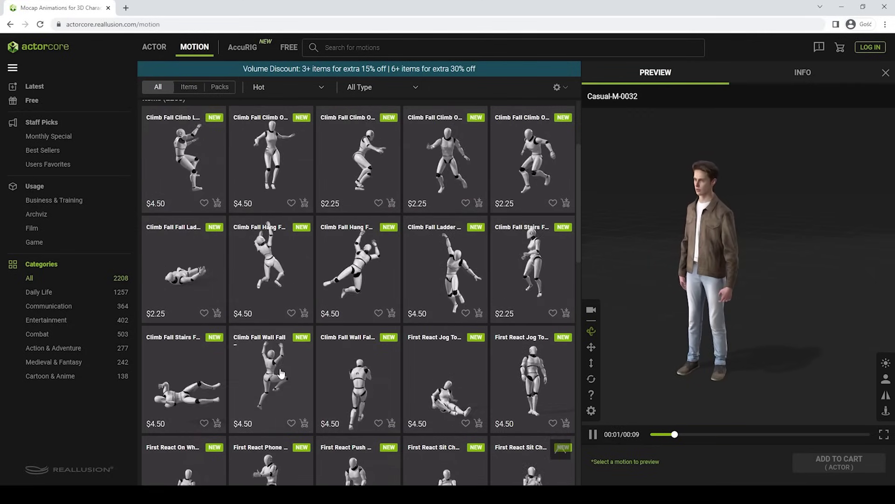
scroll(283, 372, down, 10)
scroll(283, 372, down, 1)
scroll(283, 371, up, 12)
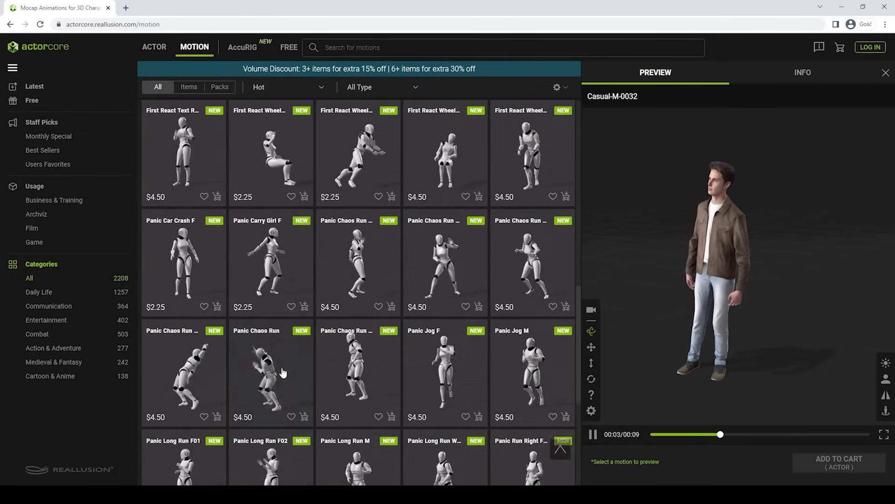
scroll(283, 372, up, 1)
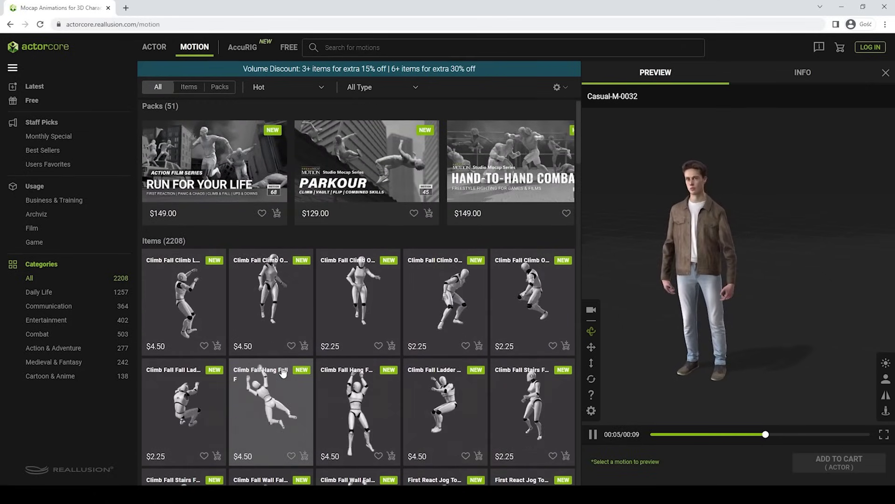
scroll(283, 372, down, 6)
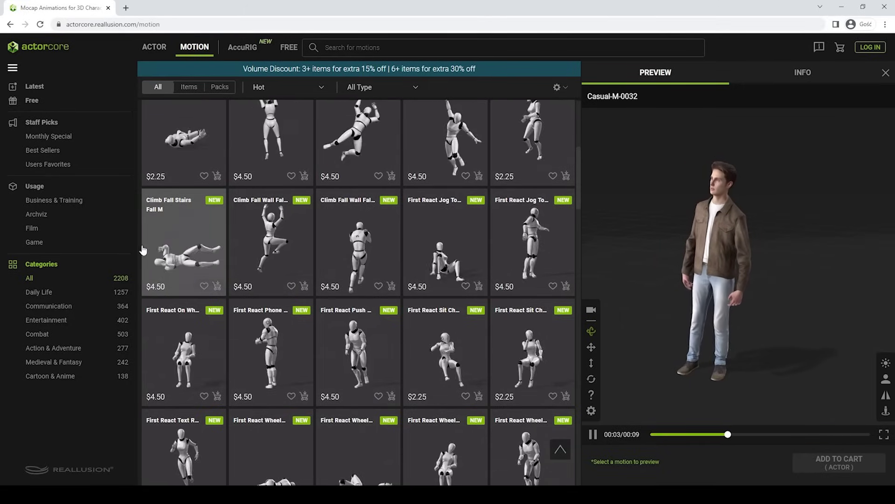
Filter the motions to Daily Life, Outdoor Activity and preview Walk Slow on the Casual-M-0032 actor, zooming in and out to examine it
click(47, 292)
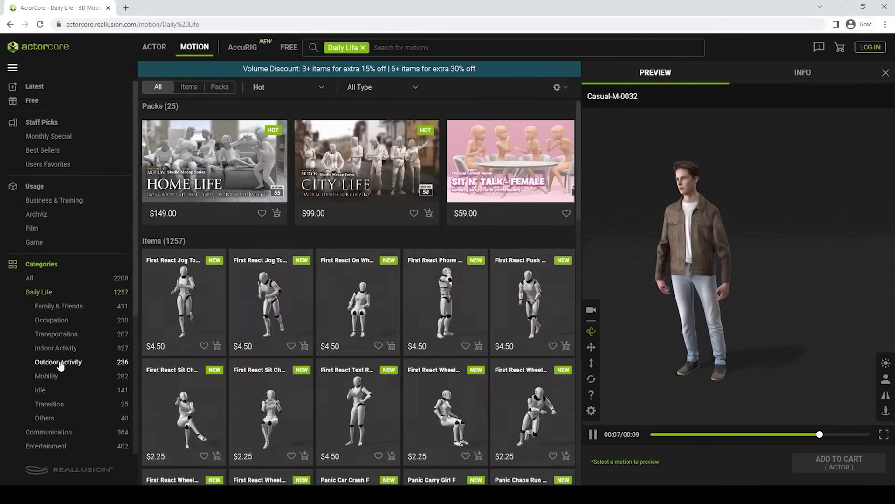
click(59, 362)
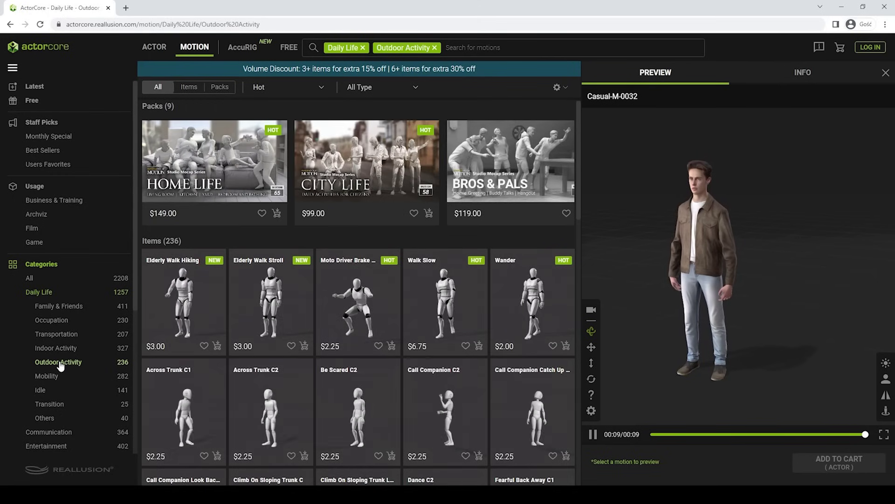
click(446, 306)
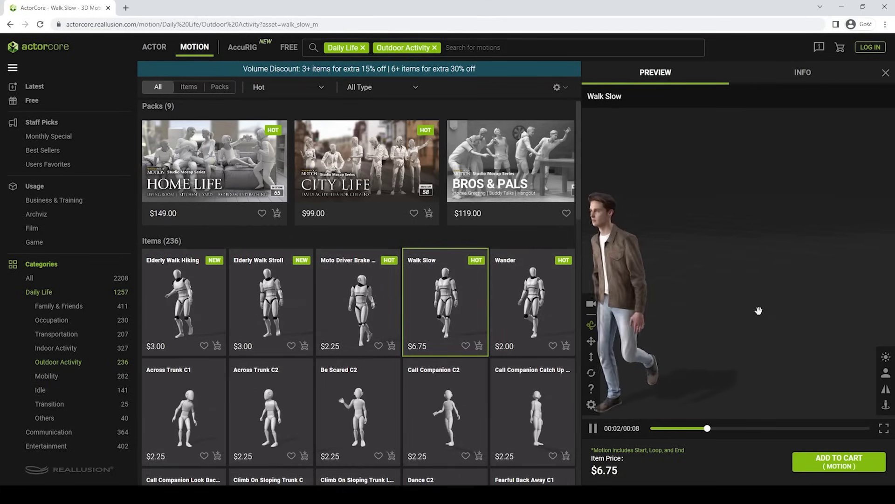
scroll(759, 310, down, 5)
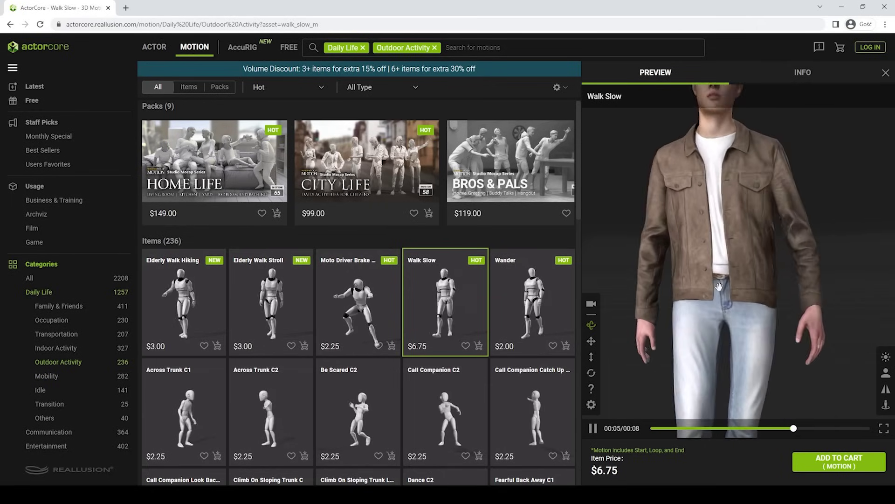
scroll(719, 287, down, 5)
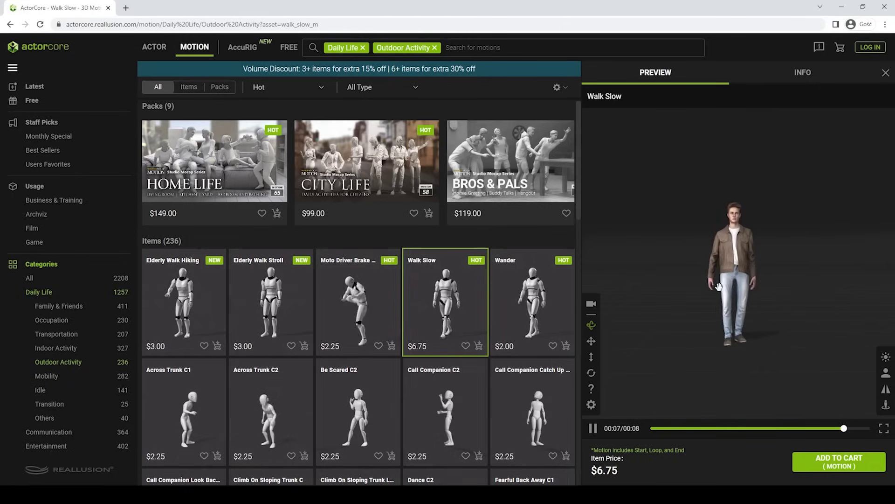
Add the Walk Slow motion to the cart and proceed to checkout
click(822, 461)
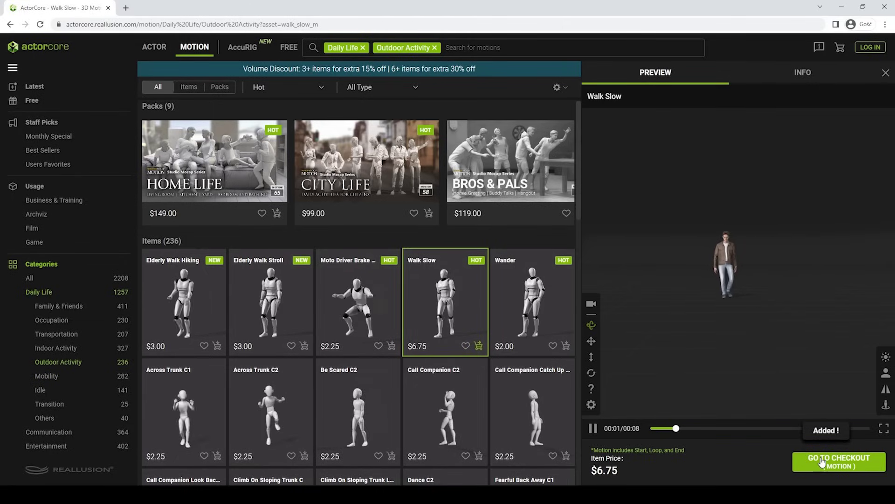
click(823, 461)
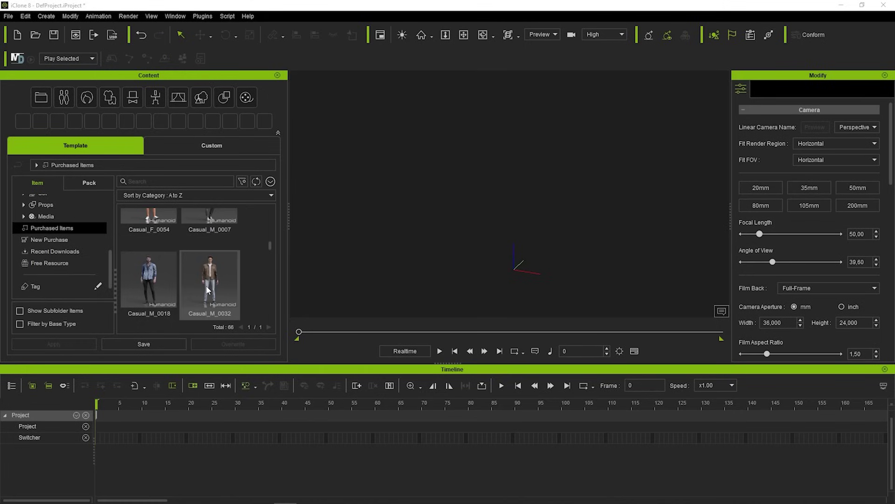
In iClone 8, place the purchased Casual_M_0032 character in the scene and search the purchased items for "walkslow"
drag(202, 284, 484, 231)
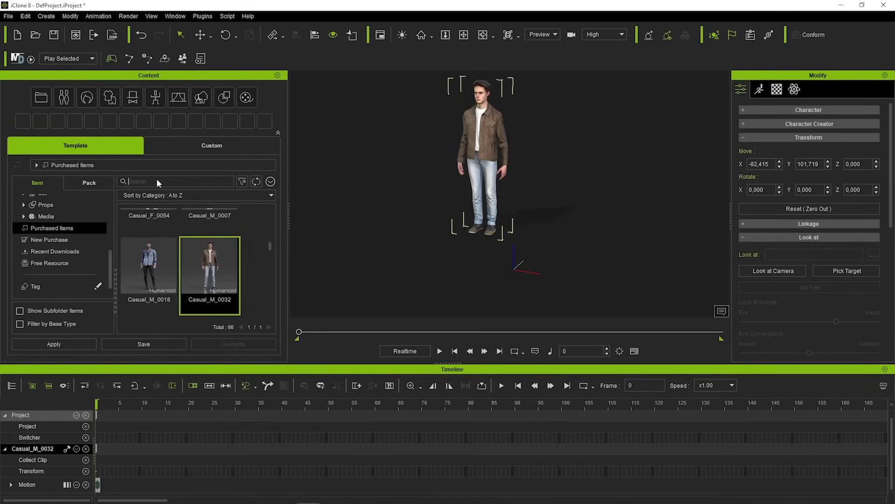
text(walkslow)
key(Return)
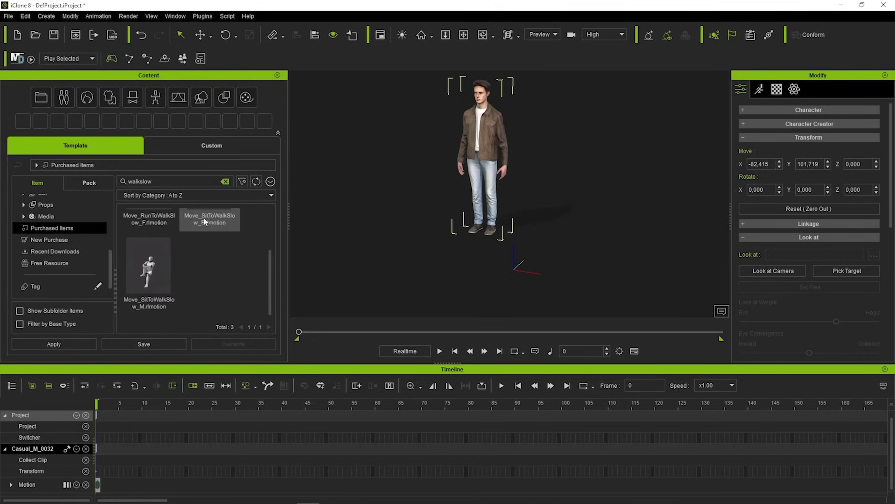
scroll(238, 290, up, 2)
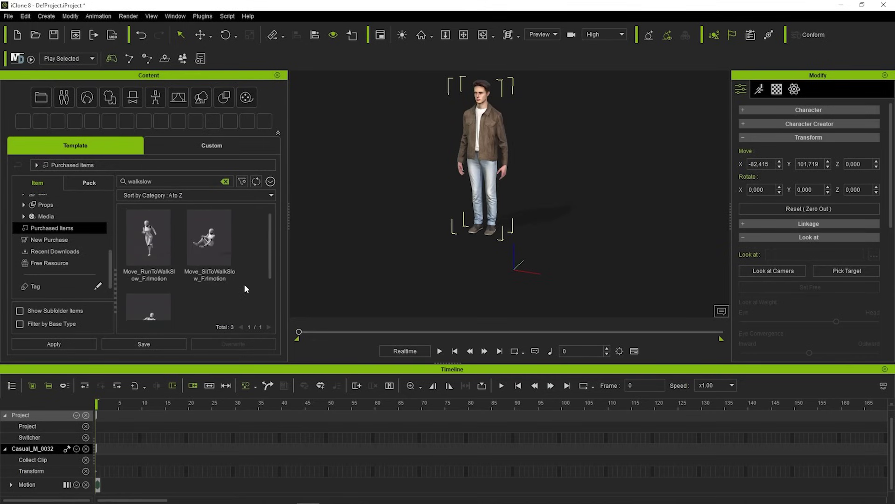
scroll(244, 285, down, 2)
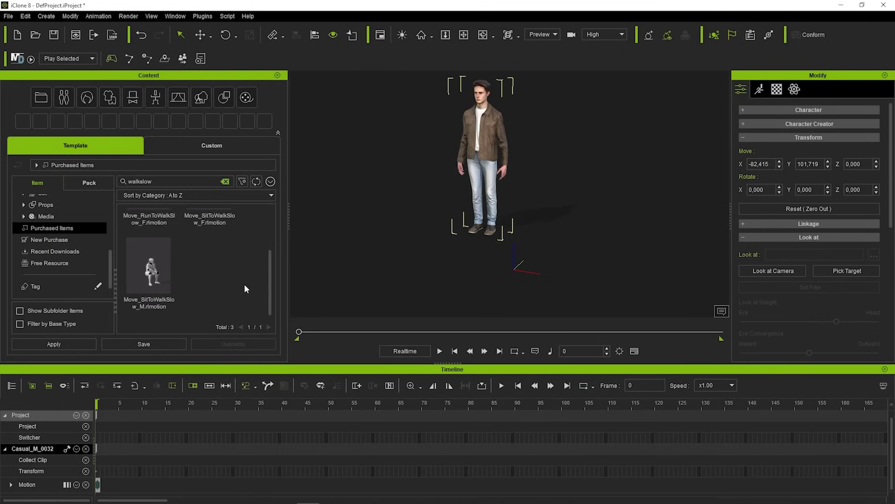
Widen the "walkslow" search from the purchased items to the All category of the content library
scroll(244, 285, up, 2)
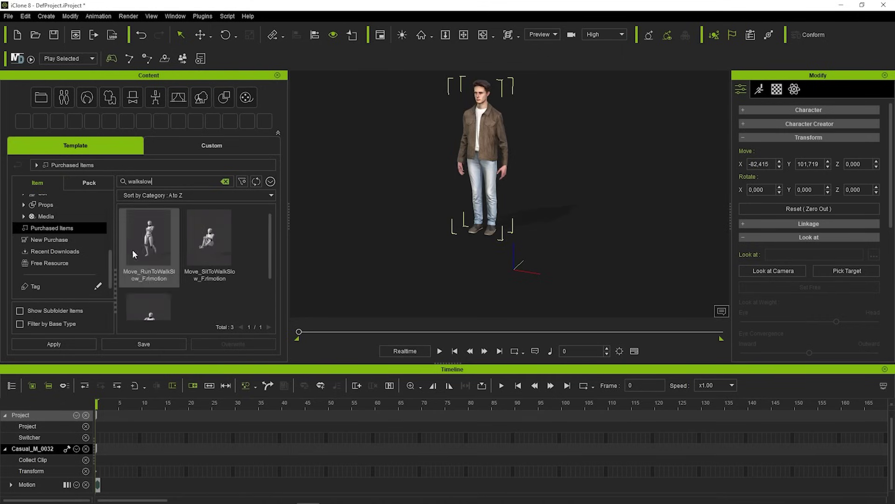
scroll(68, 236, up, 1)
scroll(68, 236, up, 1)
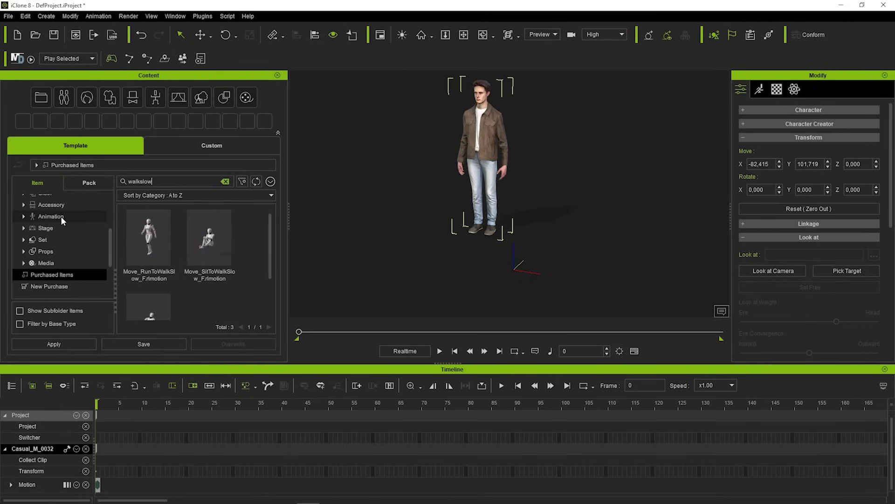
click(61, 216)
scroll(102, 236, up, 1)
scroll(112, 222, up, 2)
click(69, 205)
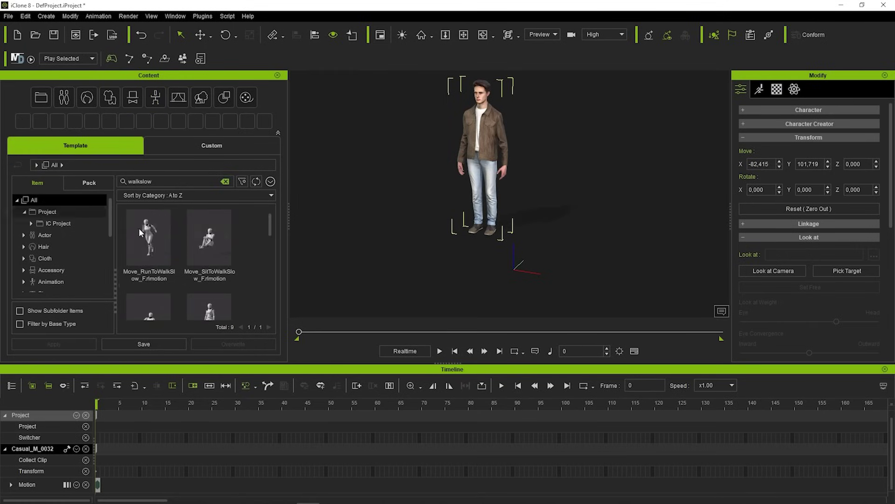
Find the Move_WalkSlow_M_2L motion in the search results and apply it to the Casual_M_0032 character
drag(270, 232, 267, 289)
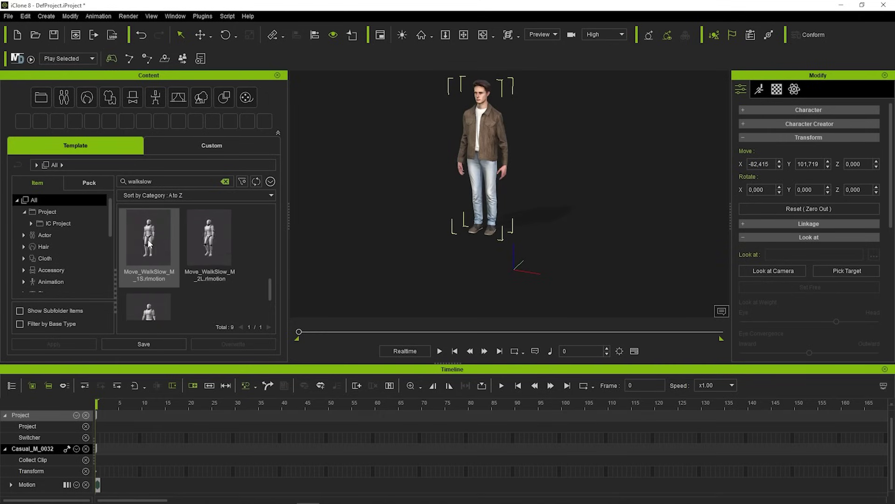
scroll(150, 242, down, 1)
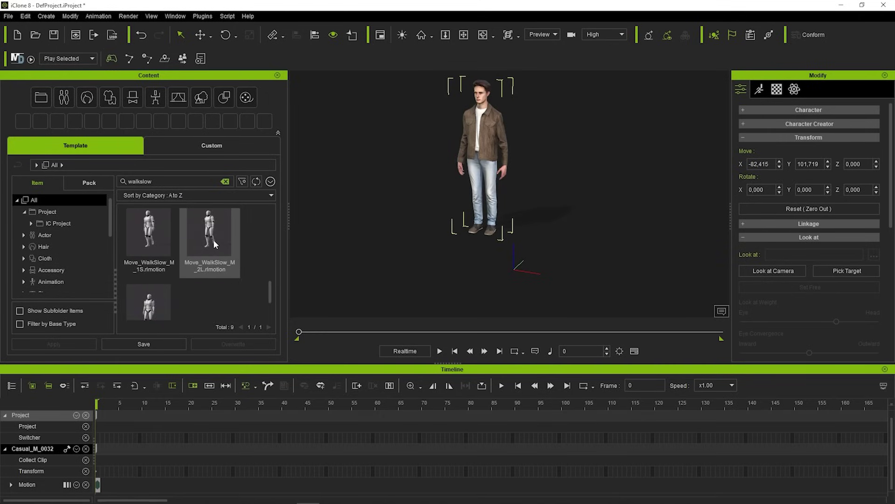
scroll(209, 240, down, 3)
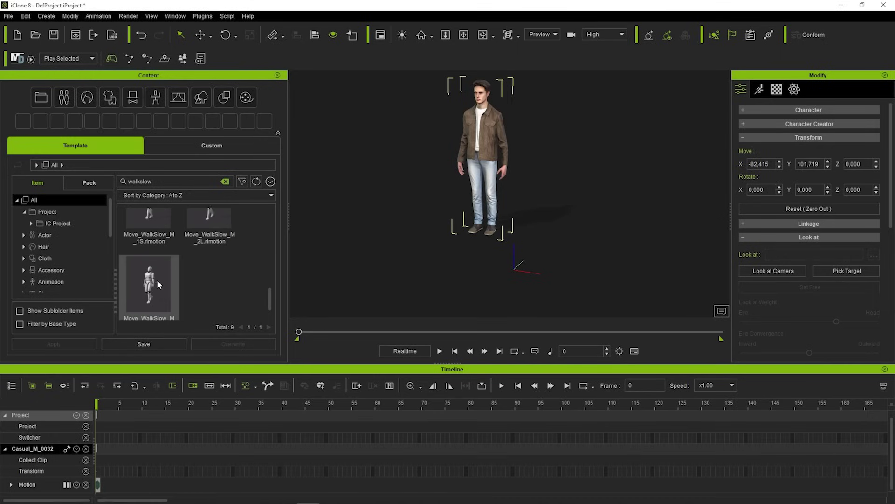
scroll(205, 244, up, 4)
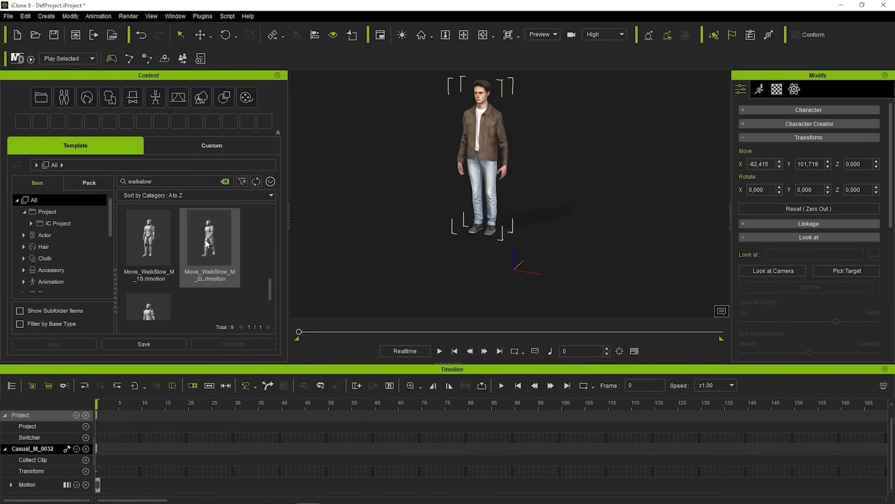
drag(207, 247, 483, 168)
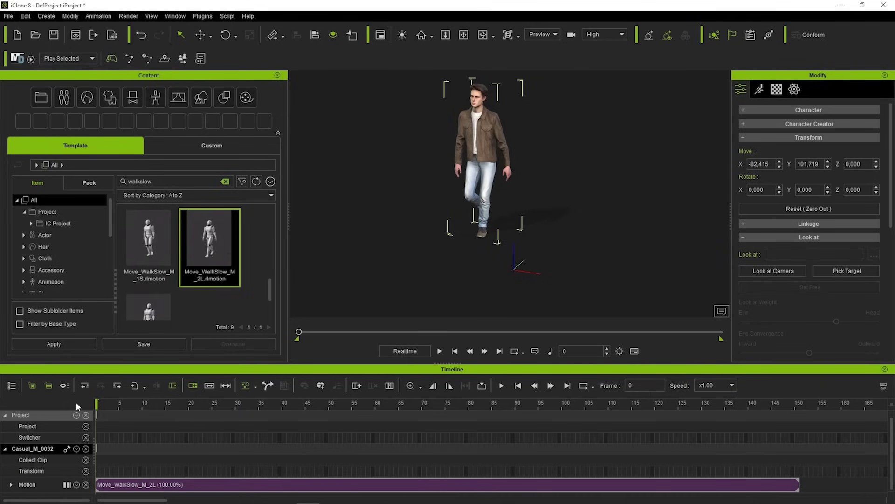
Play the walk animation and scrub through its opening frames, returning to frame 0
drag(95, 404, 68, 410)
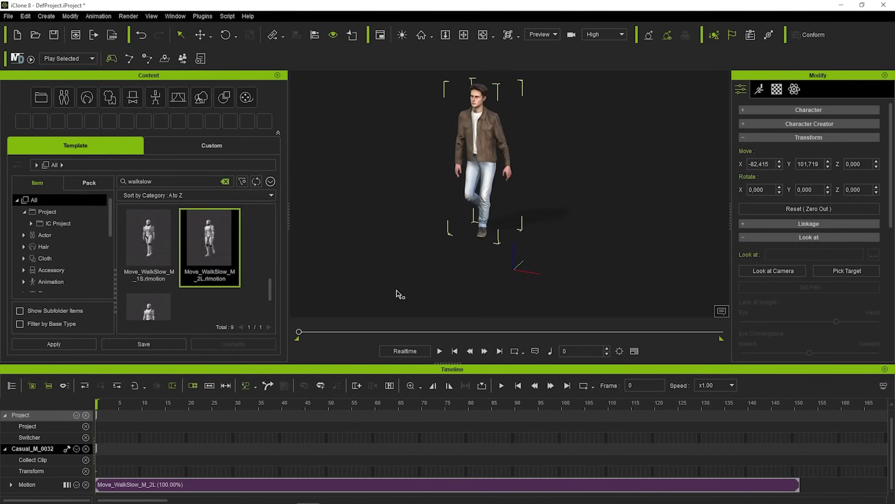
key(space)
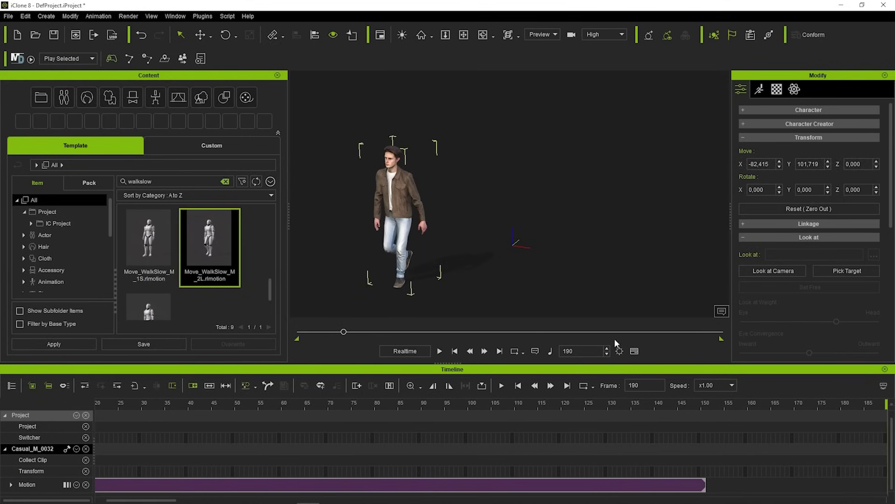
key(Home)
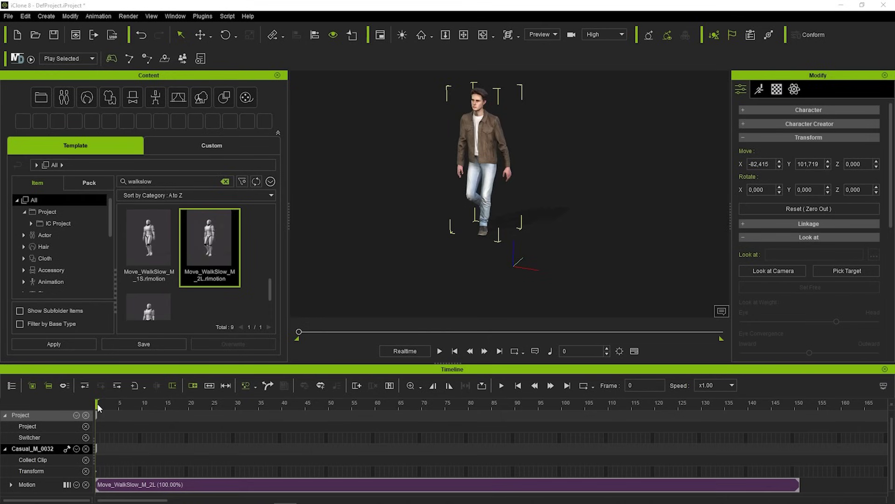
drag(98, 407, 338, 407)
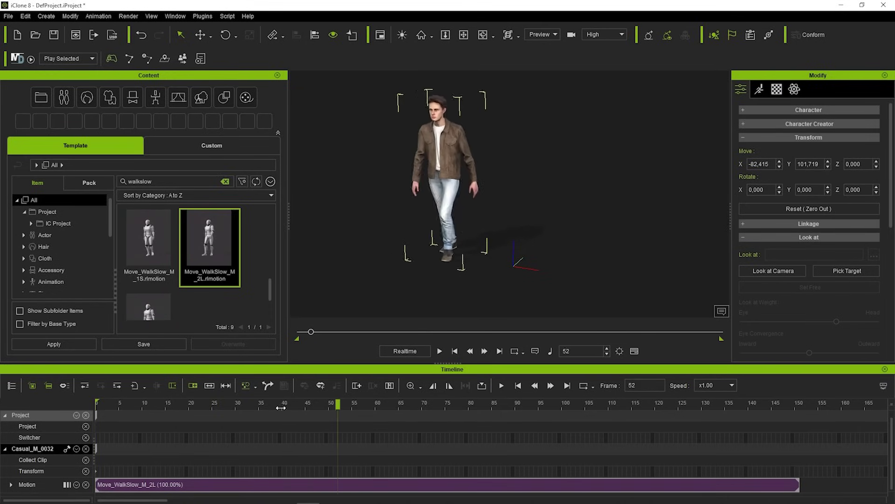
drag(281, 407, 13, 408)
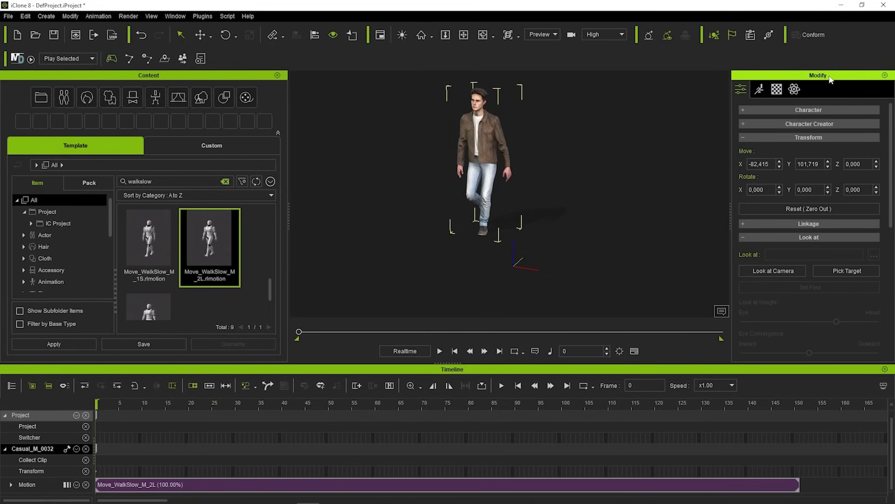
Open Edit Motion Layer for the character, select the head control in IK mode, and move the editor clear of the figure
click(760, 90)
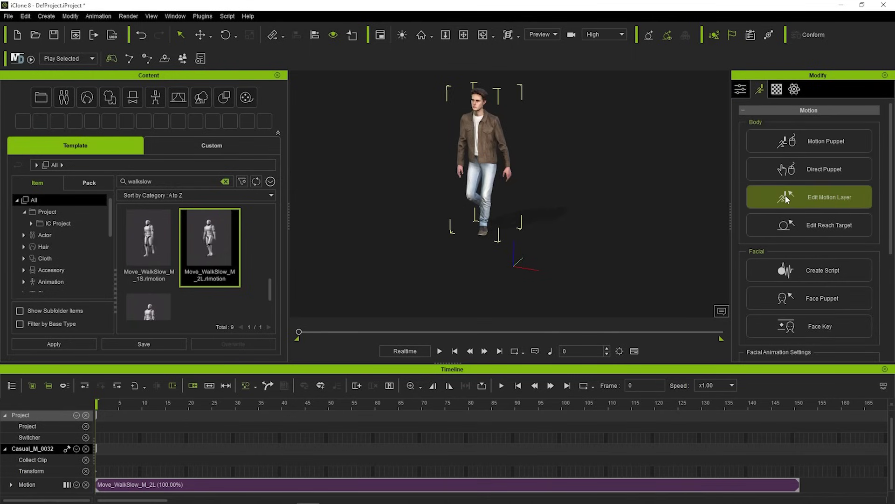
click(787, 198)
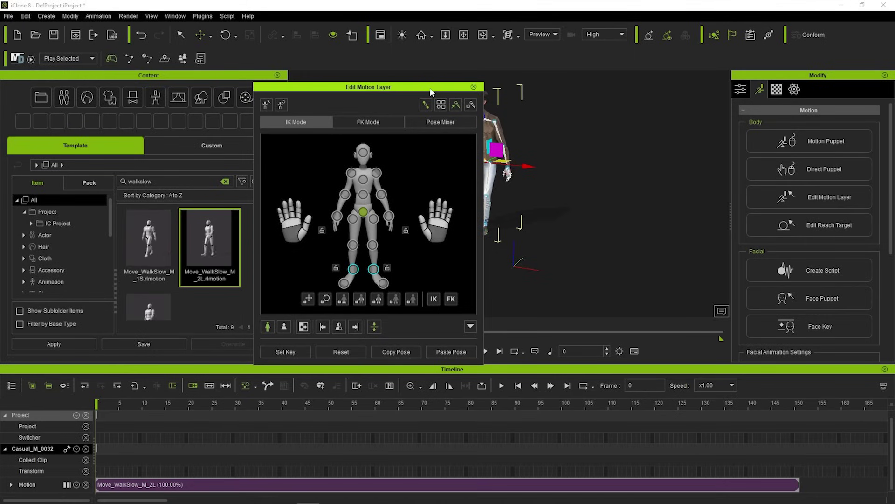
drag(429, 92, 347, 96)
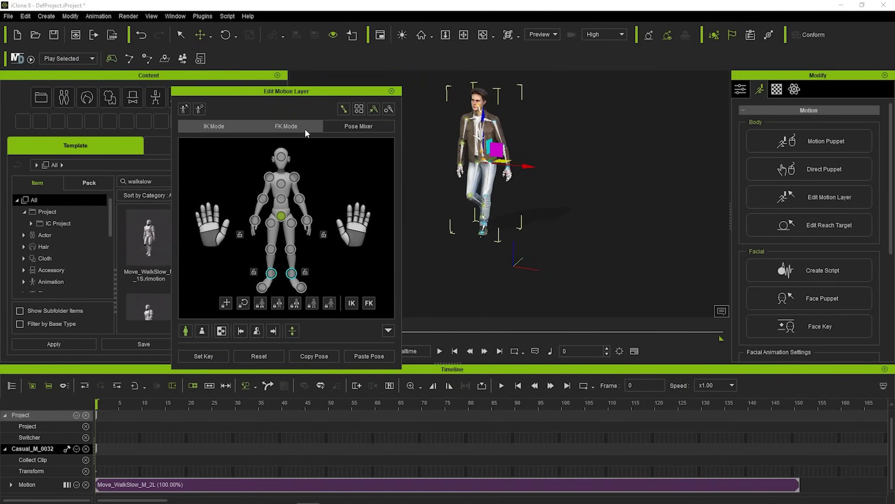
click(280, 160)
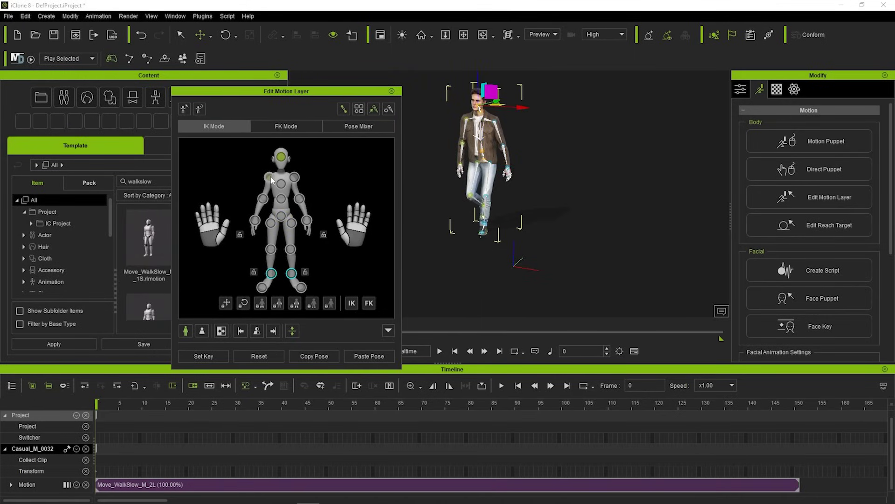
click(292, 176)
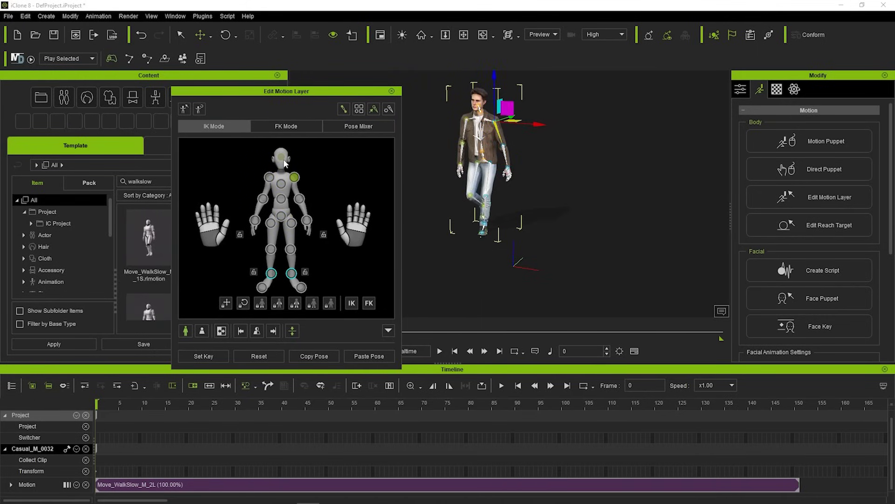
click(281, 158)
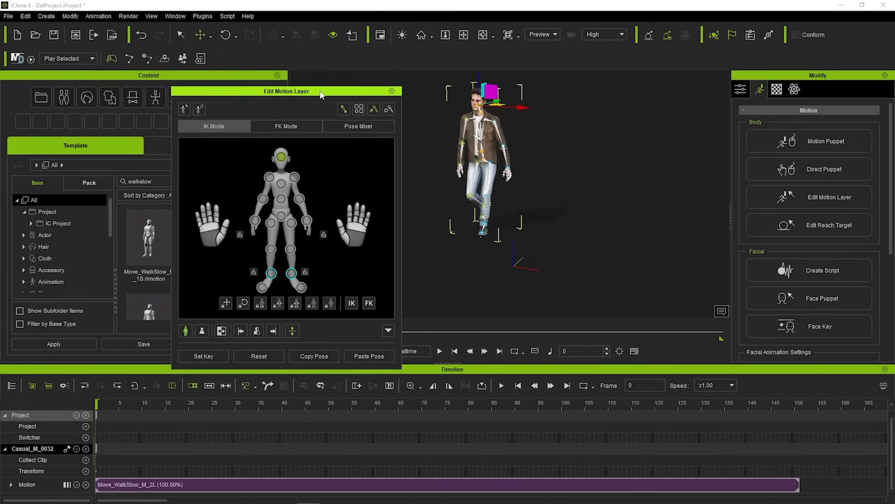
drag(320, 94, 273, 112)
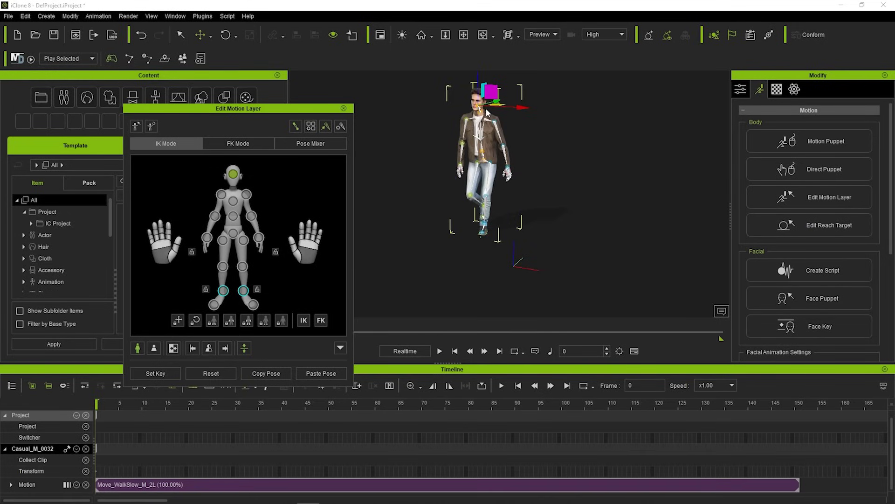
Rotate the head with the Rotate tool so the character looks to his right at frame 40
click(225, 36)
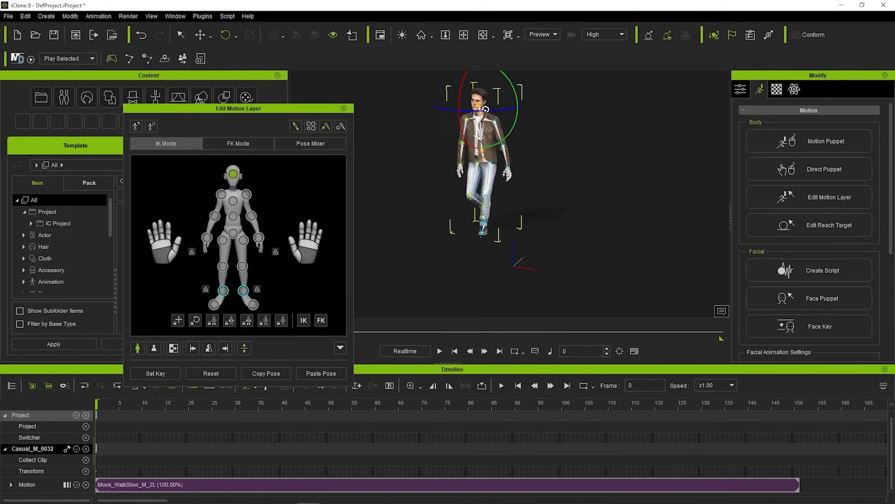
mouse_move(489, 110)
mouse_down()
mouse_move(447, 110)
mouse_move(511, 113)
mouse_move(489, 117)
mouse_up()
drag(98, 410, 239, 404)
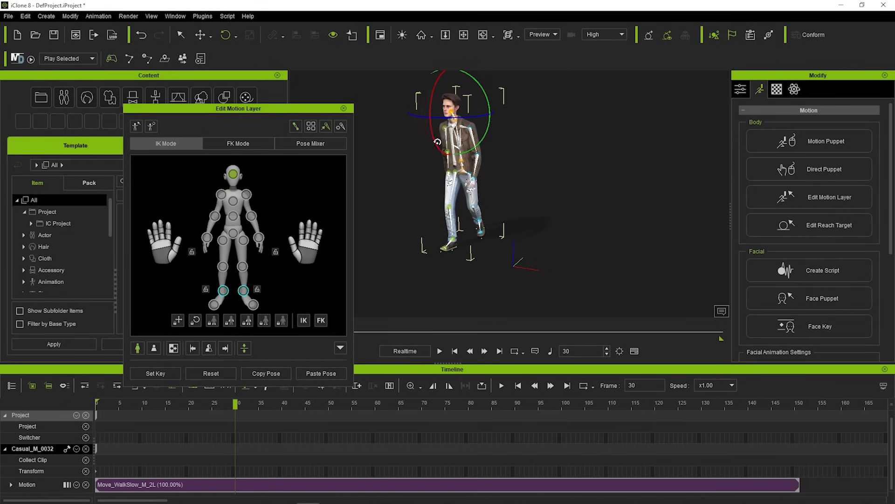
drag(237, 404, 285, 403)
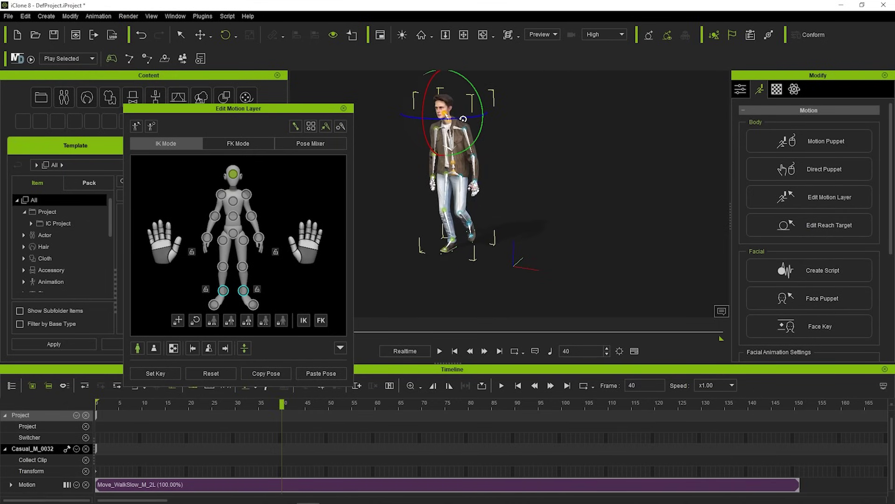
drag(464, 117, 438, 122)
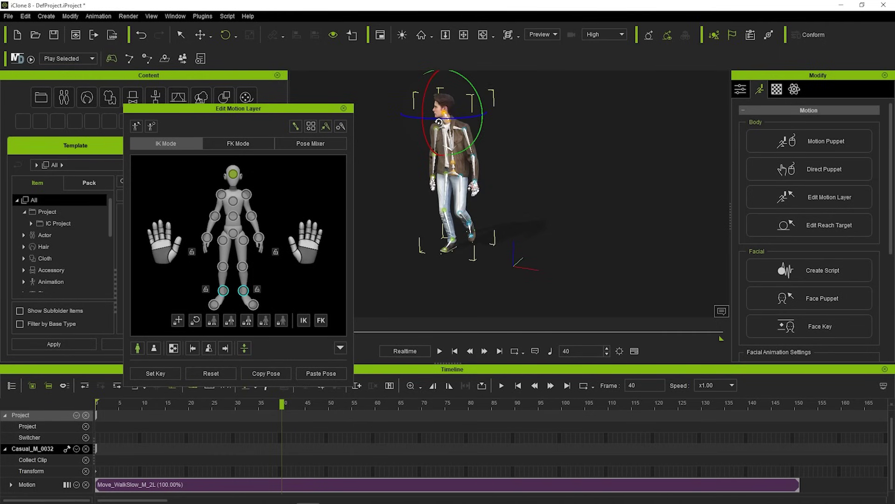
Turn the head back to face forward at frame 70, adjust its tilt slightly, and close the motion layer editor
drag(283, 405, 424, 408)
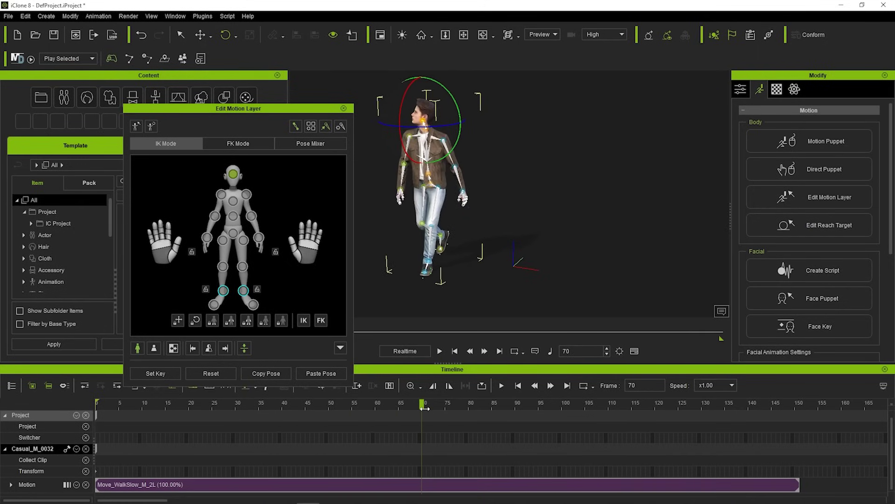
drag(428, 126, 455, 127)
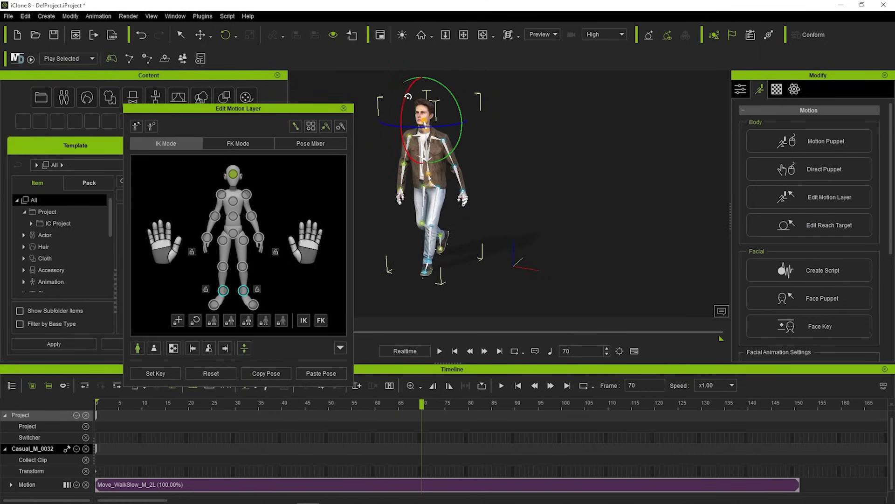
drag(409, 97, 405, 101)
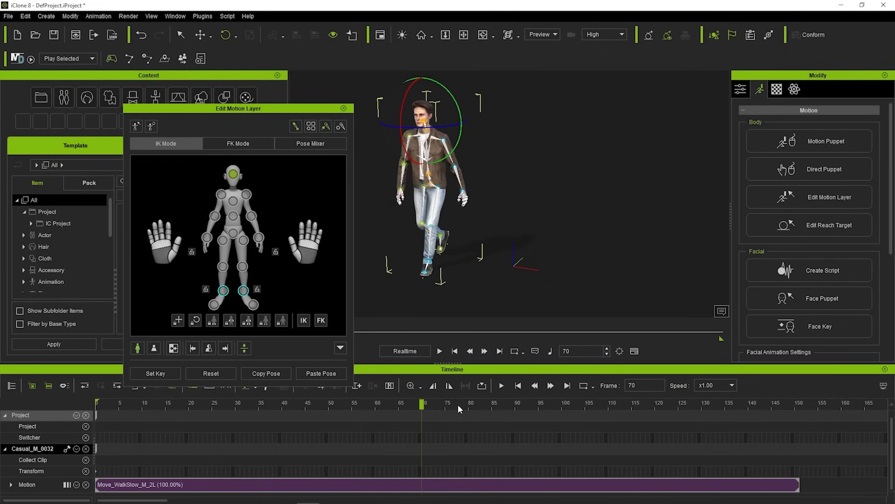
click(344, 108)
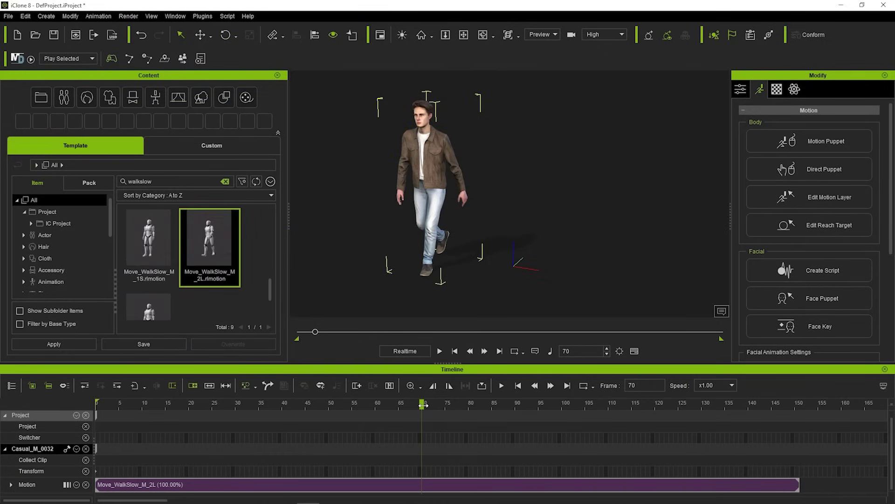
Scrub through the walk to review the edited head movement, returning to frame 0
drag(423, 405, 98, 402)
drag(165, 402, 609, 415)
drag(552, 404, 97, 402)
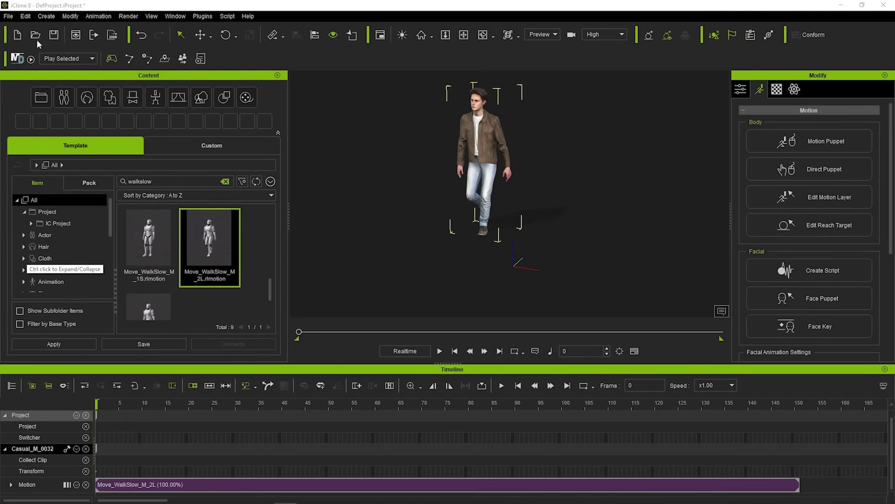
Open the FBX export settings for the animated character with the Blender preset and choose the export frame rate
click(8, 16)
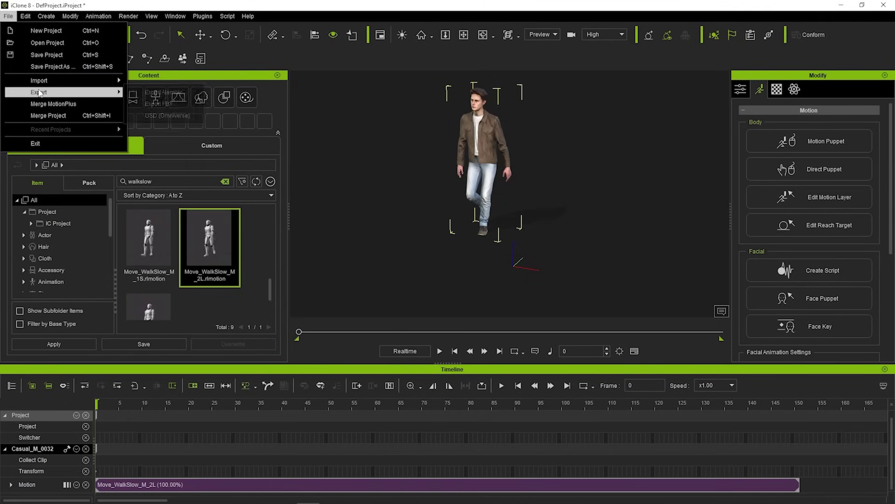
mouse_move(41, 92)
click(169, 102)
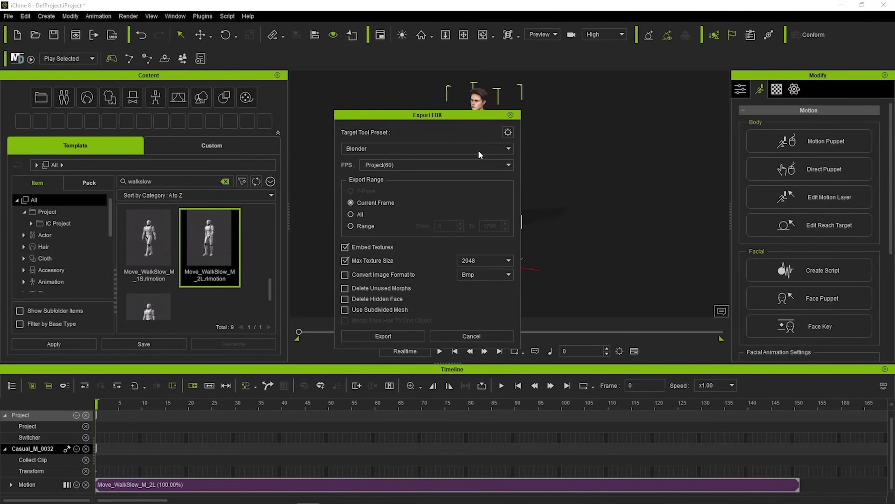
click(509, 164)
click(368, 187)
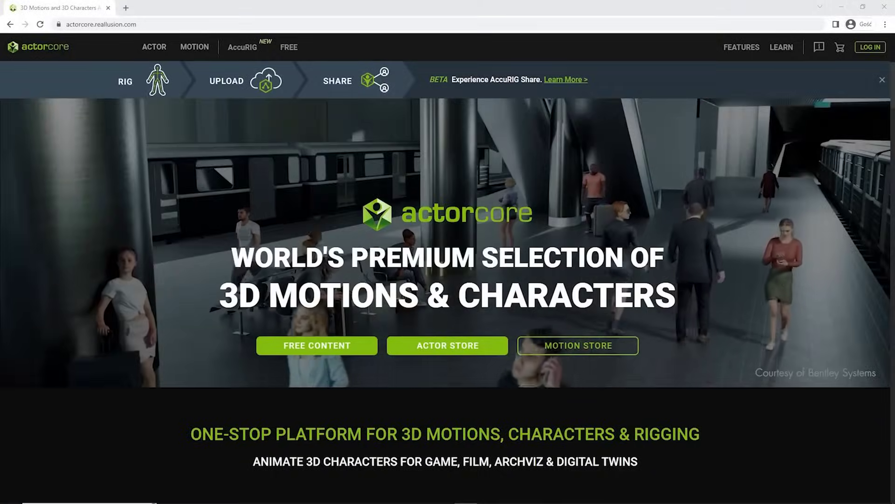
Switch to the ActorCore website in the browser and look through the home page sections on motions, characters and rigging
scroll(577, 212, down, 10)
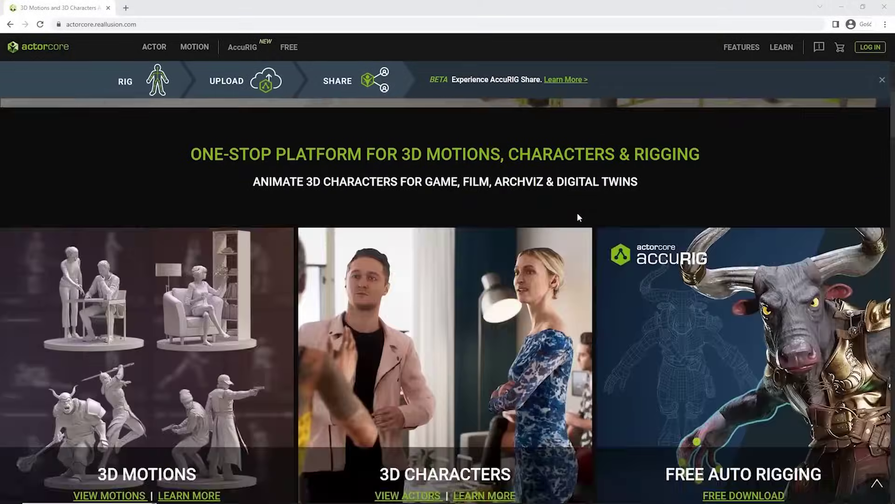
scroll(578, 214, down, 15)
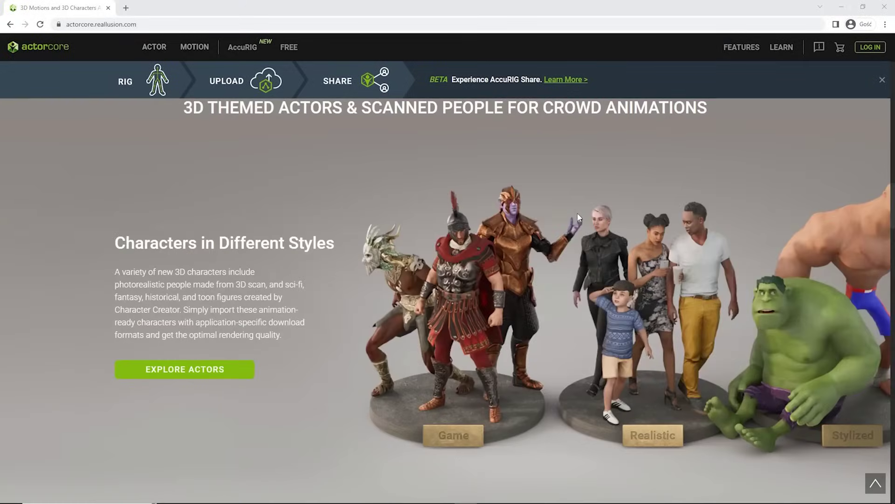
scroll(577, 218, down, 10)
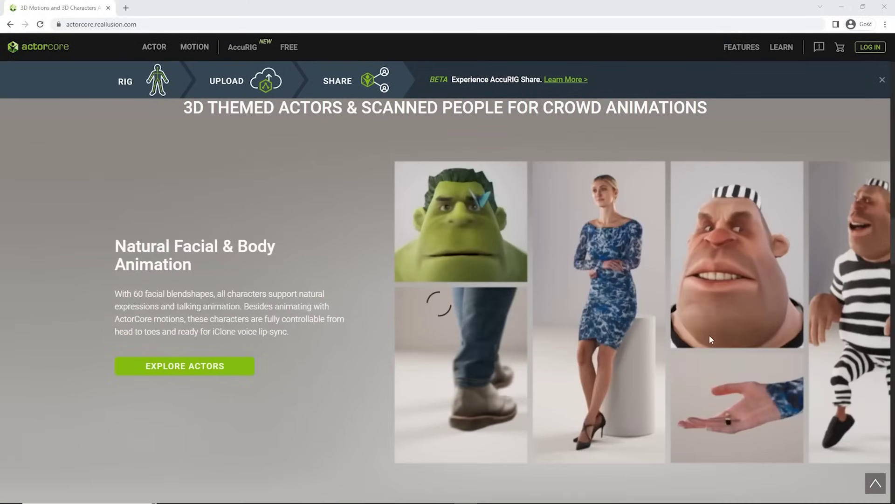
Open the ActorCore learning guide from the multi-platform support section and choose Blender as the software
scroll(665, 318, down, 10)
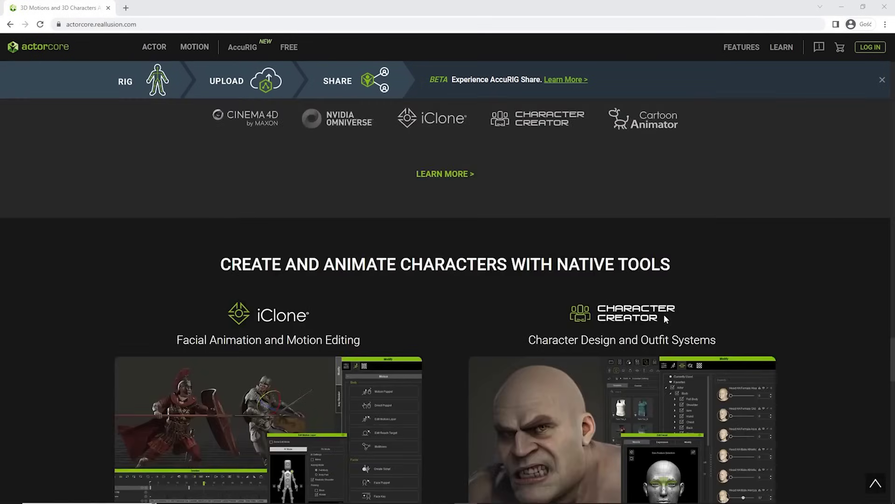
scroll(666, 320, up, 1)
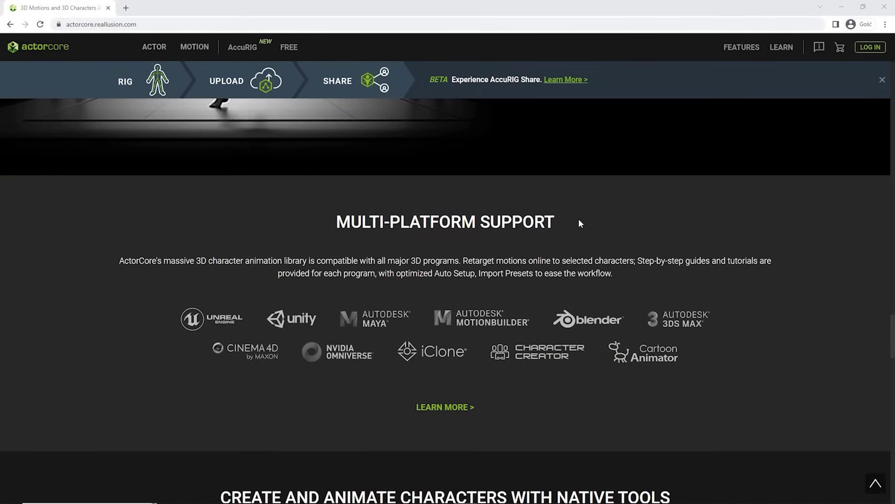
click(451, 407)
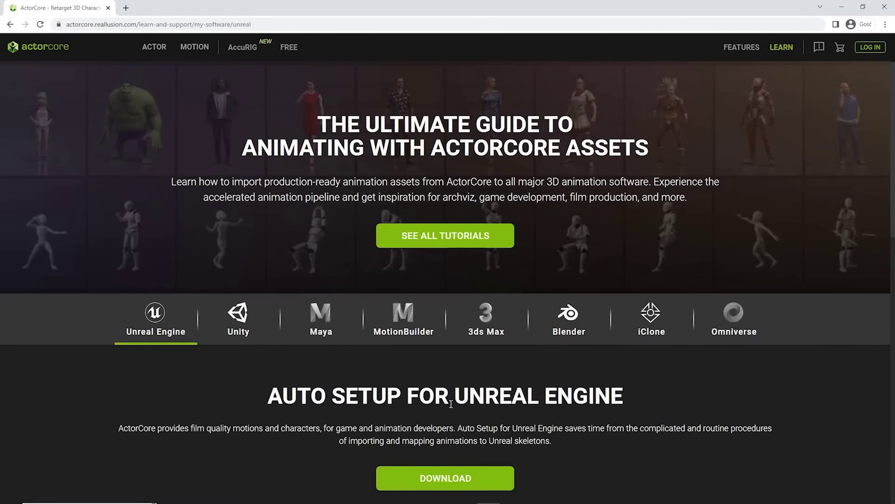
scroll(591, 358, down, 3)
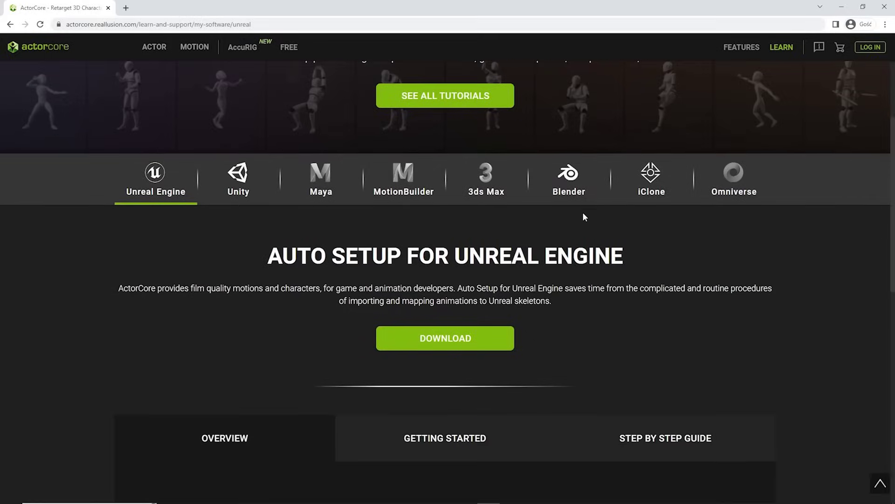
click(575, 189)
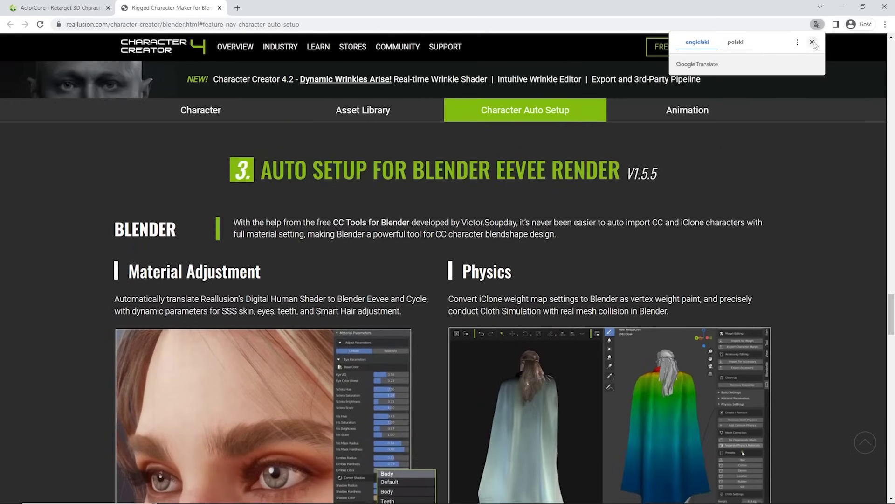
Dismiss the translation offer and download the Auto Setup V1.5.5 add-on for Blender from the Character Auto Setup section
click(812, 42)
scroll(444, 226, down, 5)
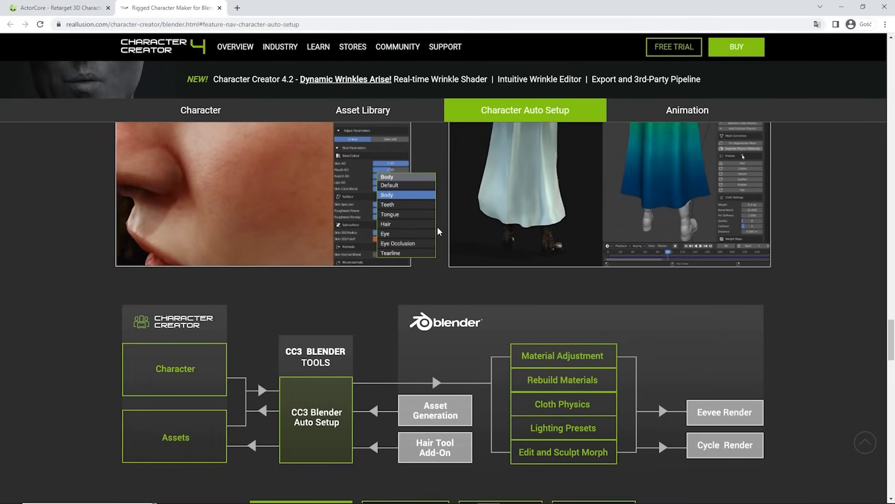
scroll(437, 228, down, 5)
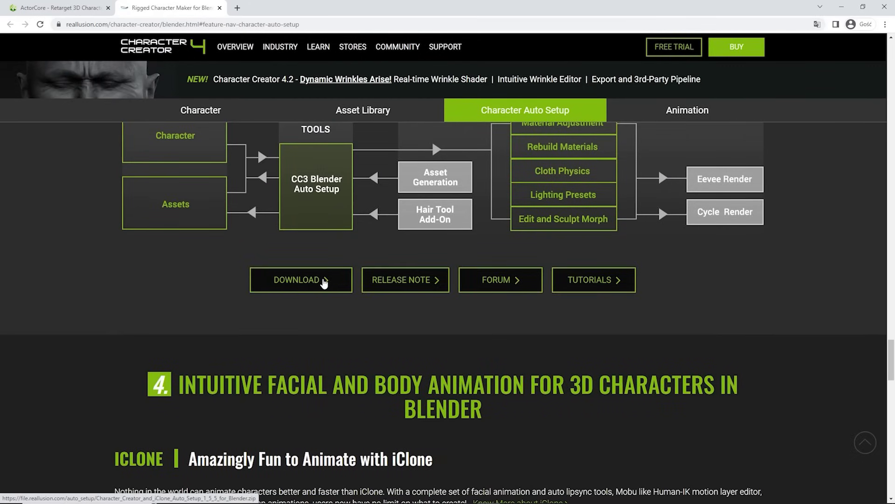
click(324, 280)
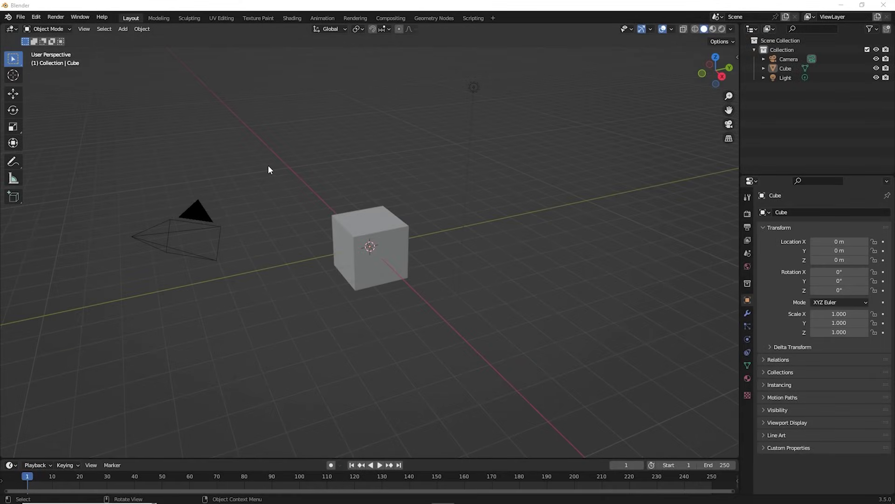
Switch to Blender and install the add-on from Character_Creator_and_iClone_Auto_Setup_1_5_5_for_Blender.zip in the Downloads folder
click(37, 17)
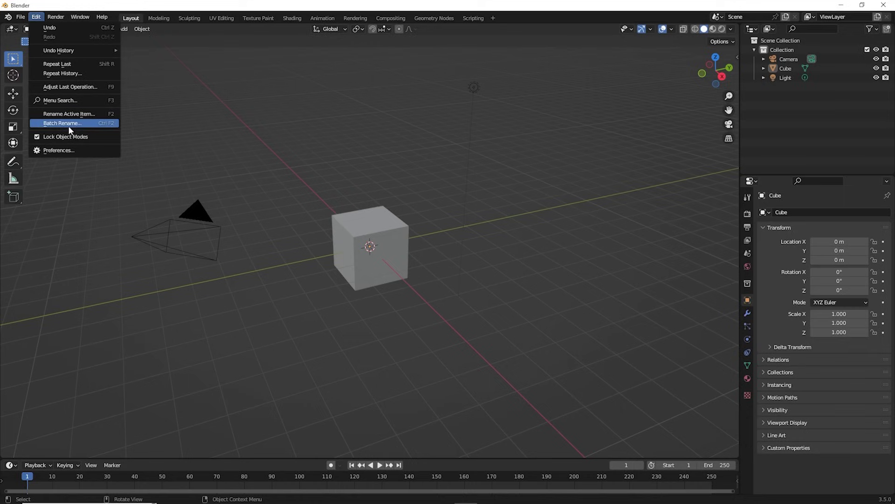
click(73, 151)
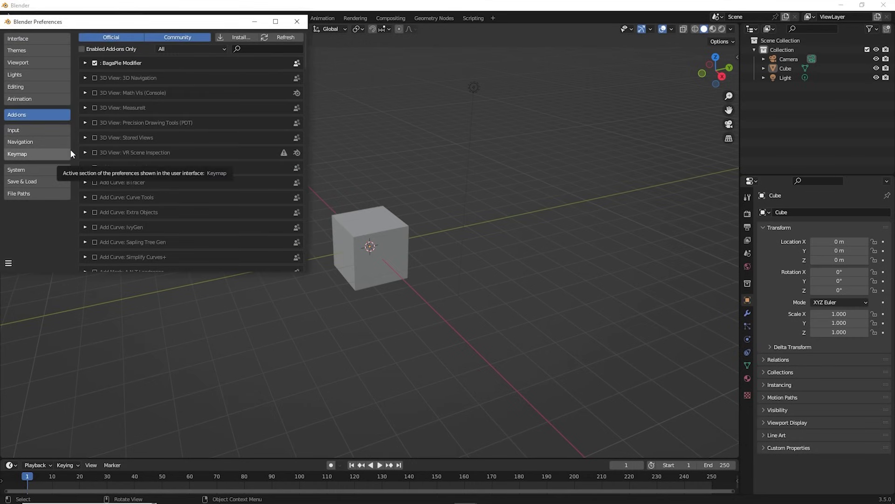
click(241, 38)
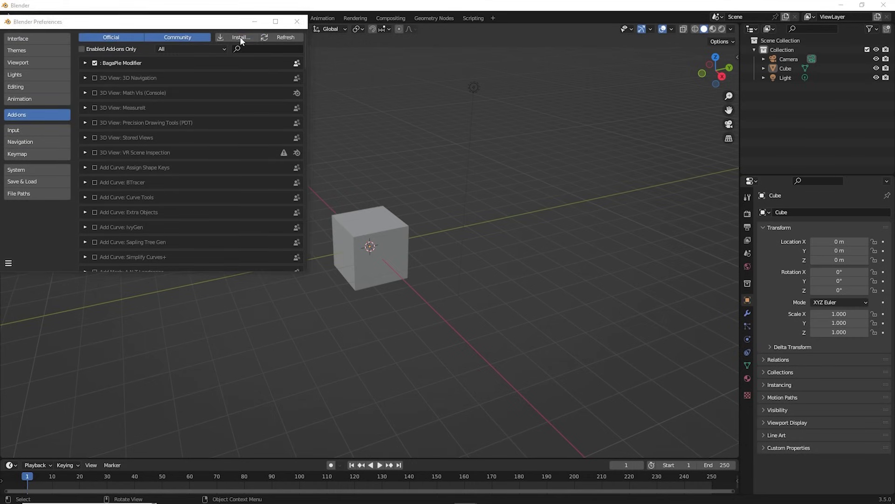
click(221, 89)
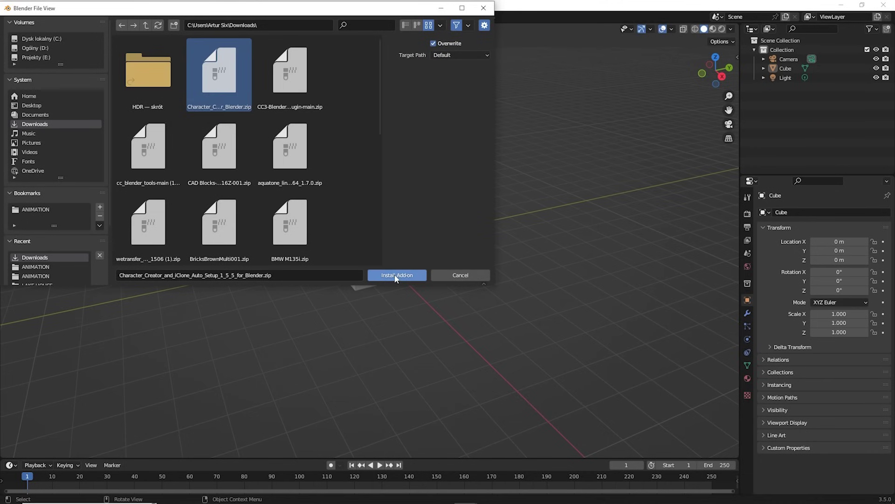
click(397, 275)
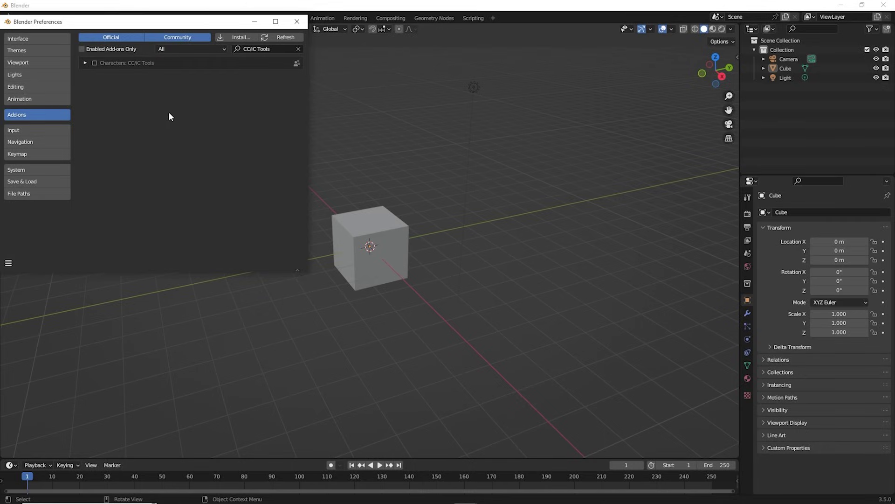
Enable the CC/iC Tools add-on, save the preferences and close them
click(95, 63)
click(9, 263)
click(37, 240)
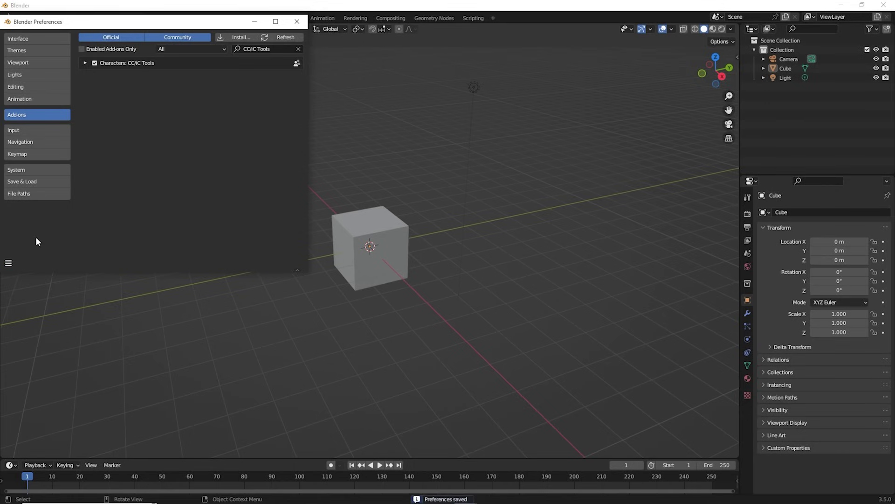
click(297, 21)
Show the add-on's tools beside the viewport, viewing CC/iC Create and ending on CC/iC Pipeline
key(n)
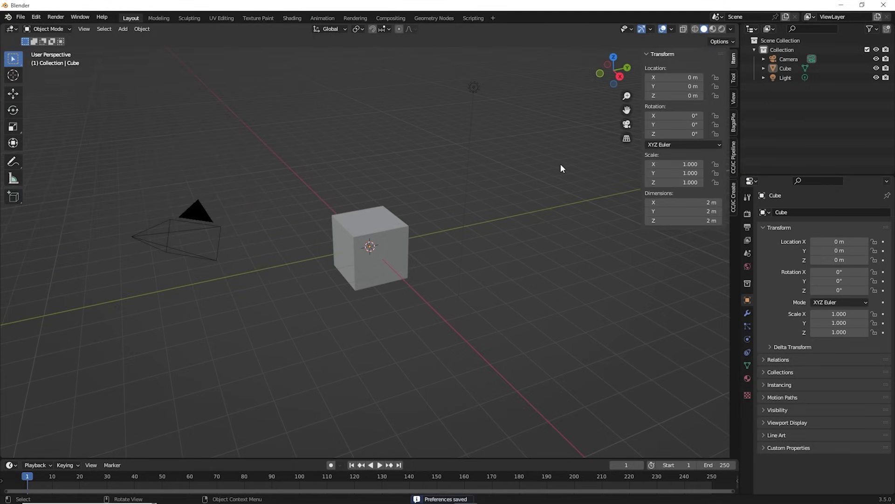
click(734, 158)
click(735, 194)
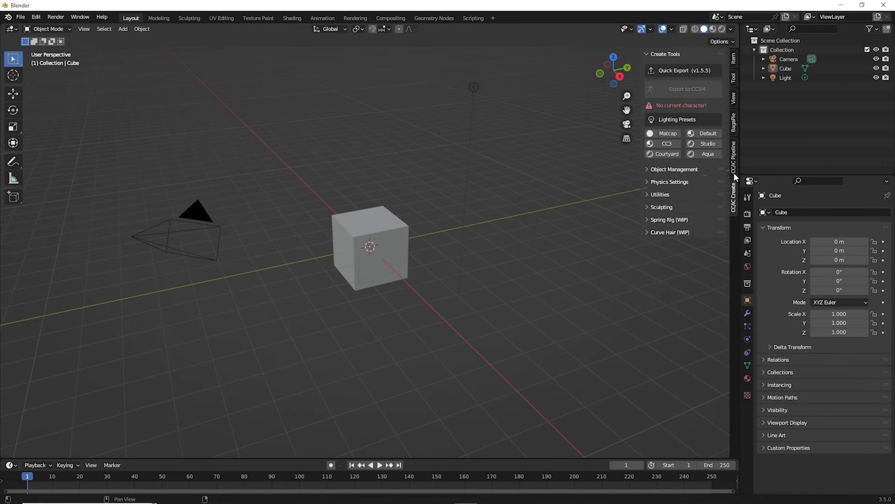
click(735, 168)
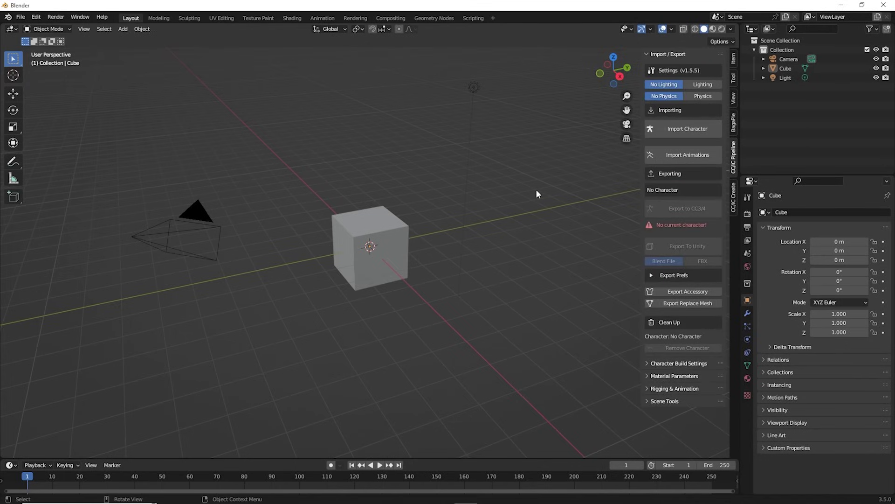
Delete the default camera, cube and light from the scene
key(a)
key(x)
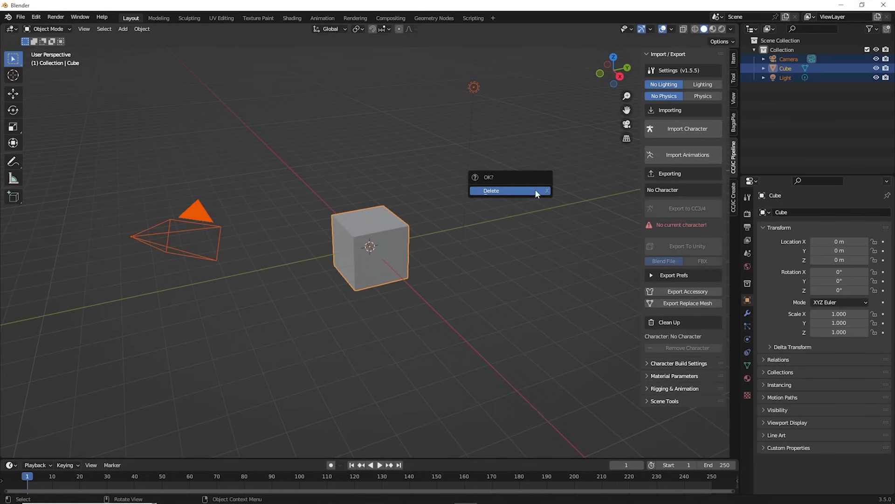
click(535, 192)
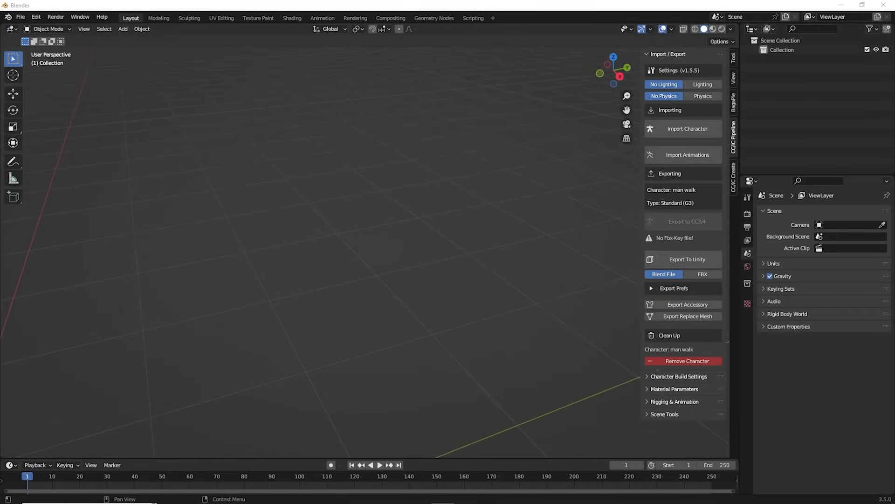
Import the character file man walk.fbx with its animation through the CC/iC Pipeline tools
click(666, 130)
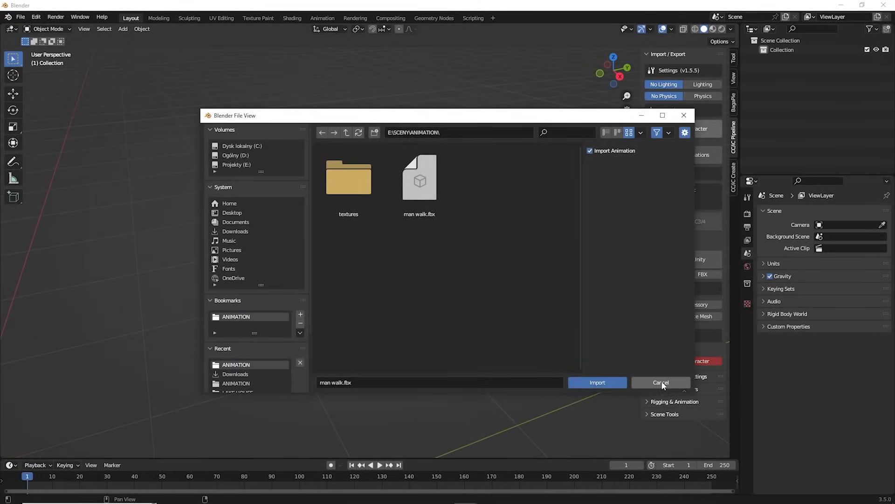
click(421, 187)
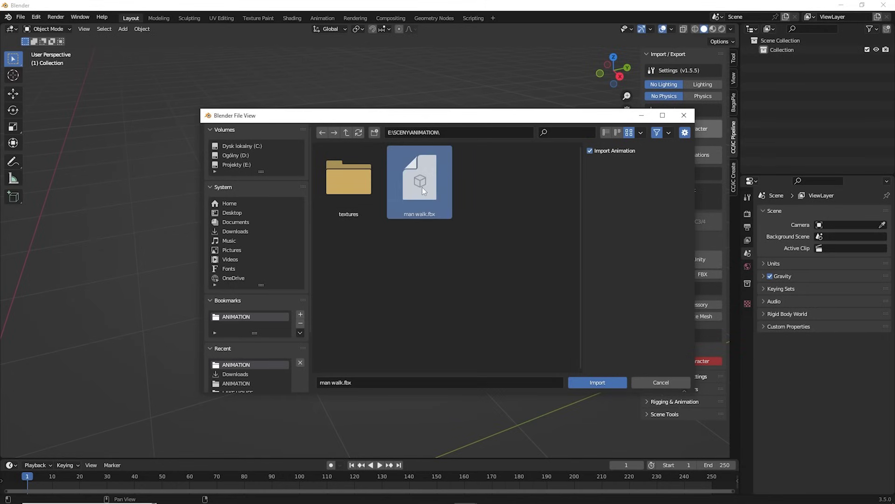
click(597, 382)
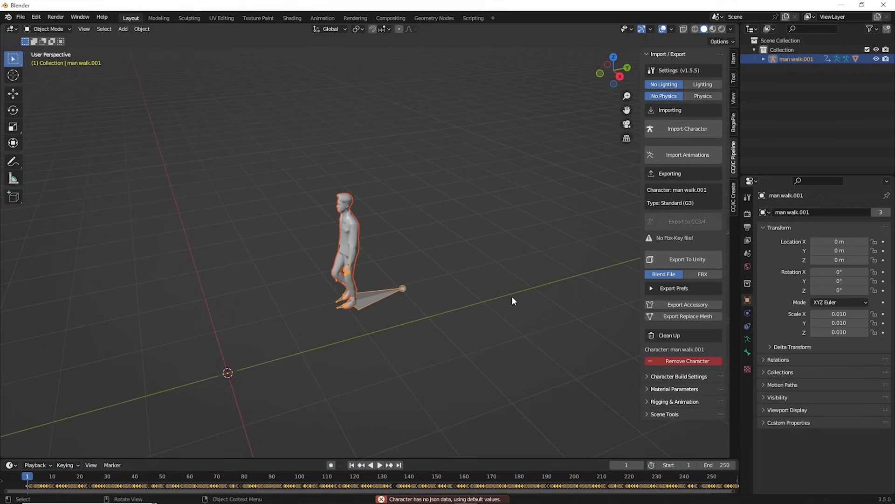
Switch the viewport to material preview shading, deselect the character and view its textures
click(716, 30)
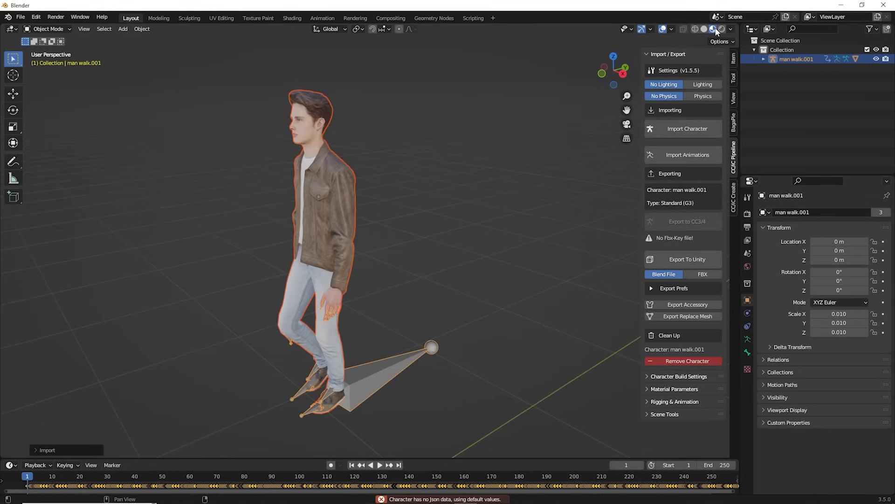
click(457, 225)
middle_drag(457, 225, 411, 271)
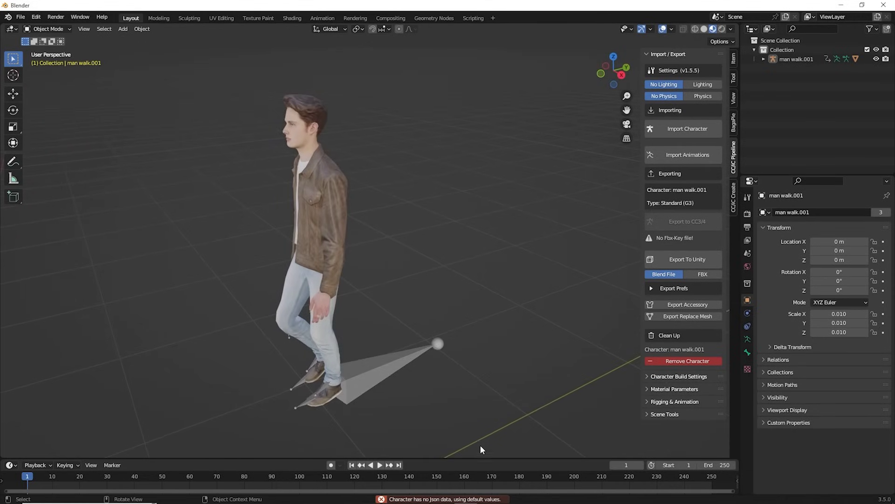
Enlarge the timeline area and select the walking character to show its keyframes
drag(482, 458, 504, 319)
scroll(450, 252, down, 3)
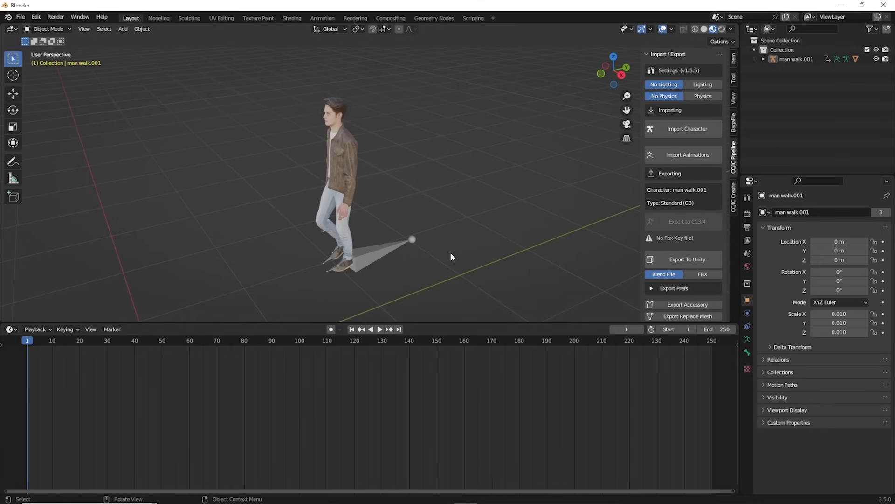
click(374, 251)
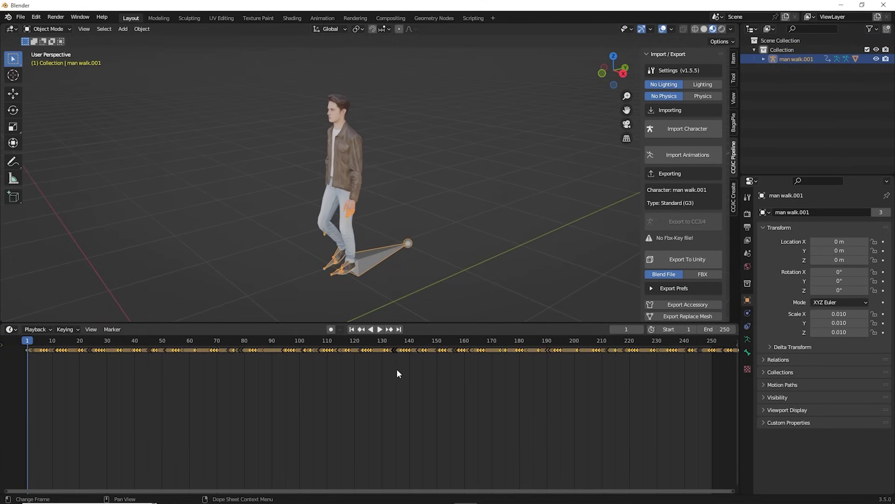
Try shifting the walk keyframes earlier in time and moving the character in the viewport, cancelling both moves
key(g)
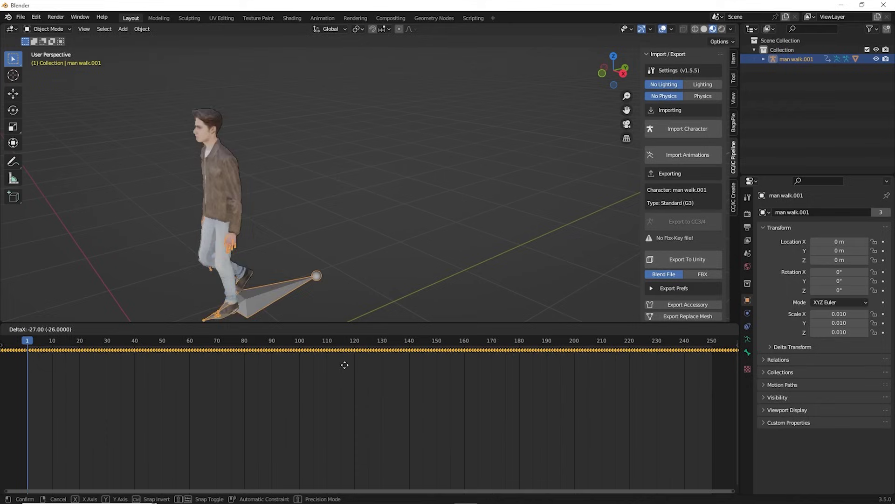
right_click(300, 362)
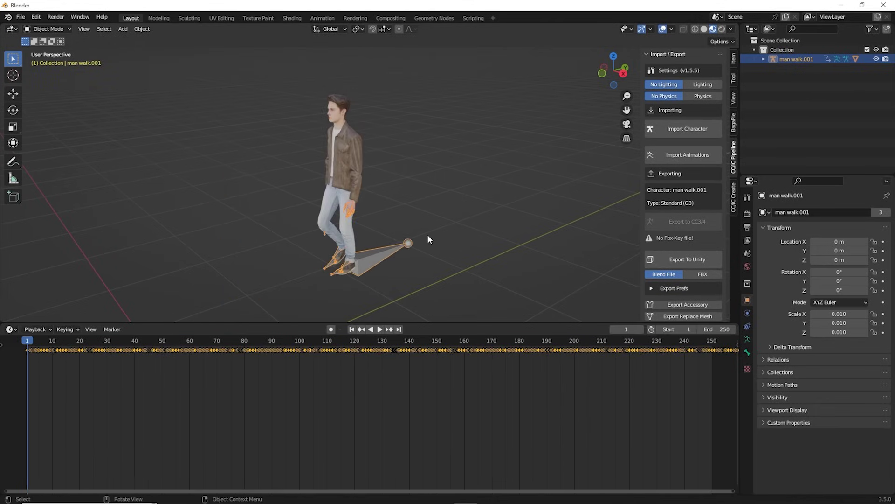
key(g)
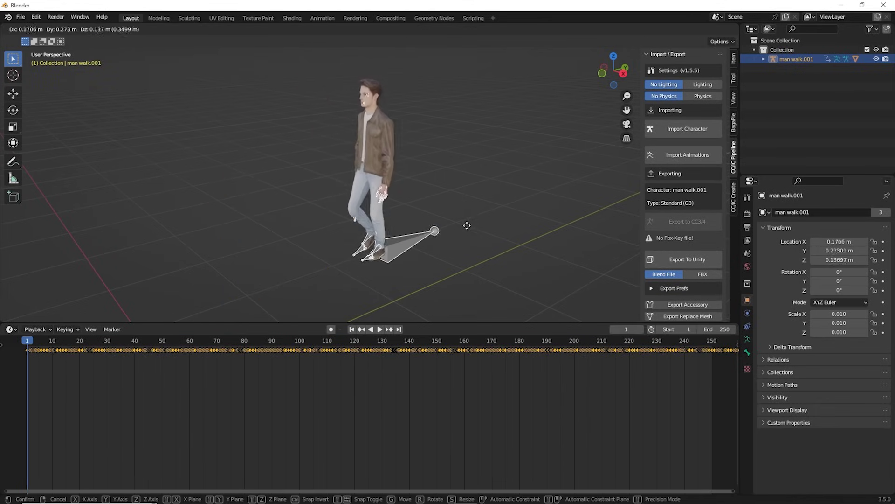
right_click(457, 238)
middle_drag(457, 236, 419, 234)
key(space)
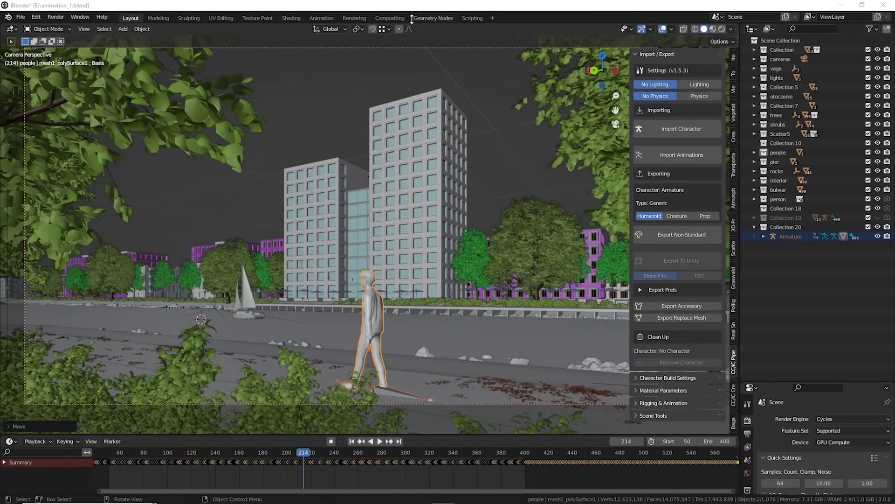
Try moving the walking armature freely along the X axis in the riverside building scene
key(g)
key(x)
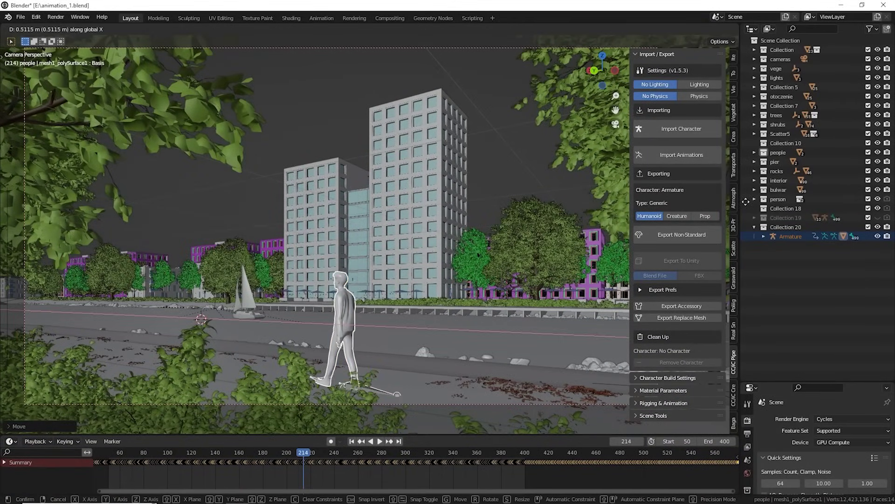
click(536, 314)
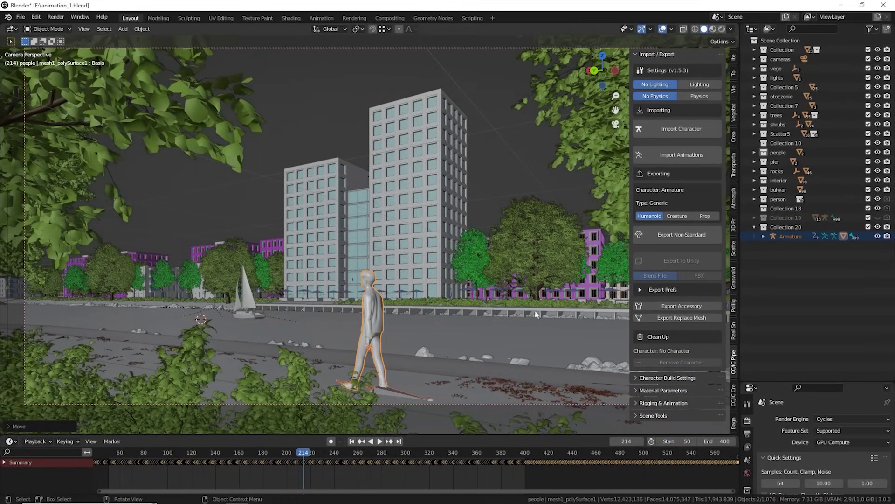
Move the walking armature 2 m along the X axis, and move it back by -2 m
key(g)
key(x)
key(2)
key(BackSpace)
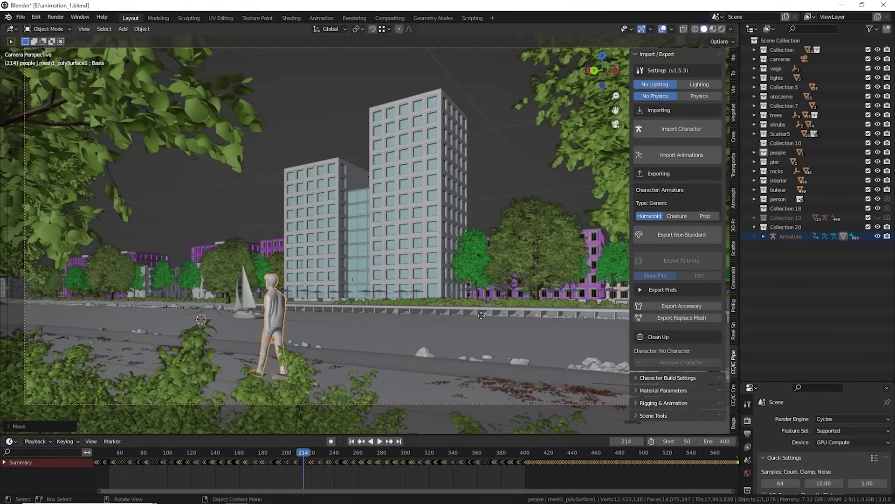
key(minus)
key(2)
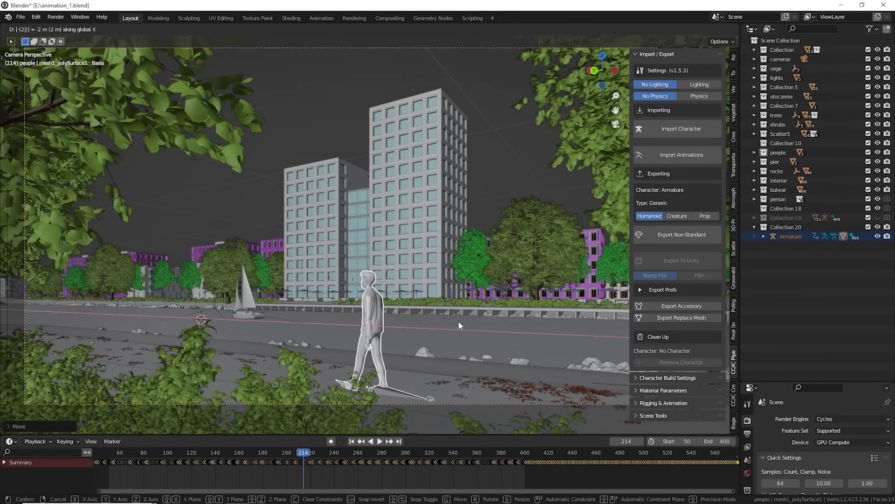
click(458, 320)
middle_drag(458, 320, 409, 298)
middle_drag(435, 302, 420, 298)
scroll(421, 290, up, 3)
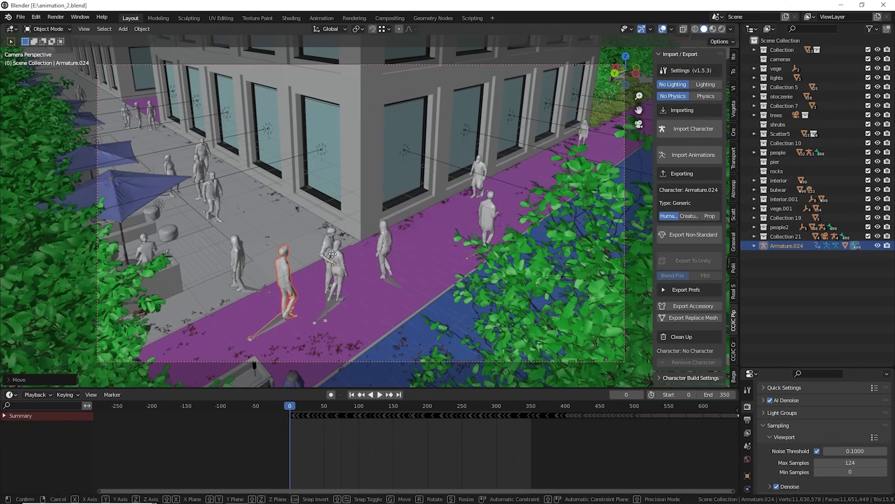
Shift the walking armature across the ground plane with its height locked, and rotate it about the global Z axis to walk toward the grey plaza
key(g)
key(shift+z)
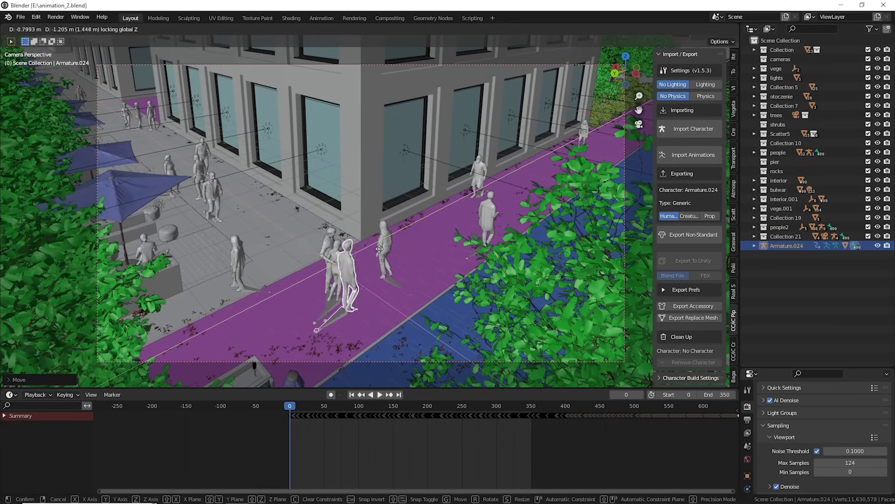
click(317, 254)
key(r)
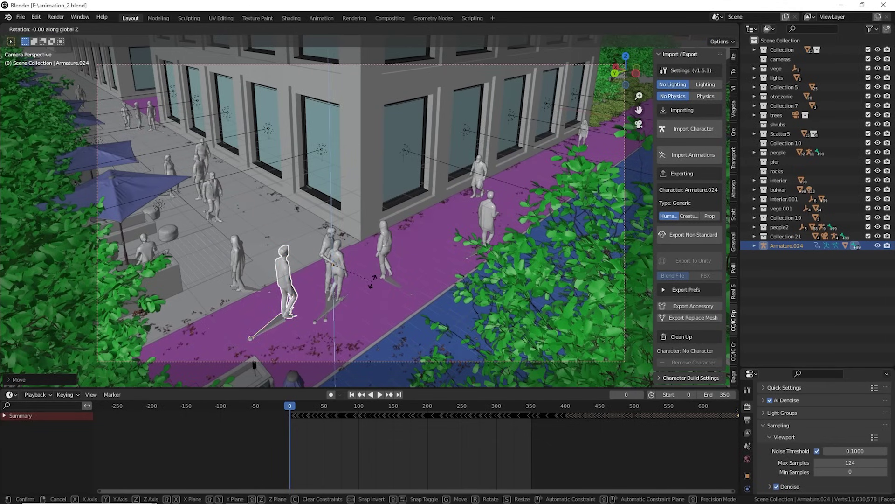
click(428, 301)
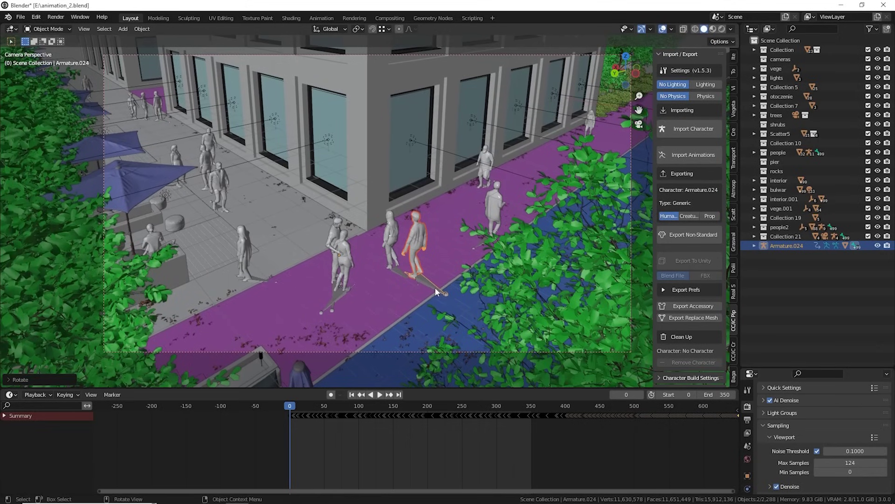
Move the rotated walking armature about 3.5 m with its height locked, onto the grey pavement behind the standing couple near the building corner
key(g)
key(shift+z)
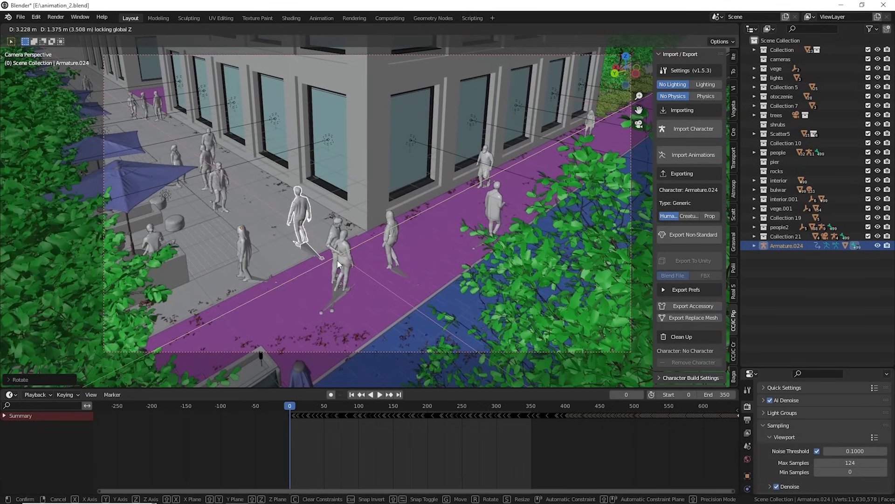
click(338, 264)
middle_drag(338, 264, 378, 261)
scroll(379, 231, up, 4)
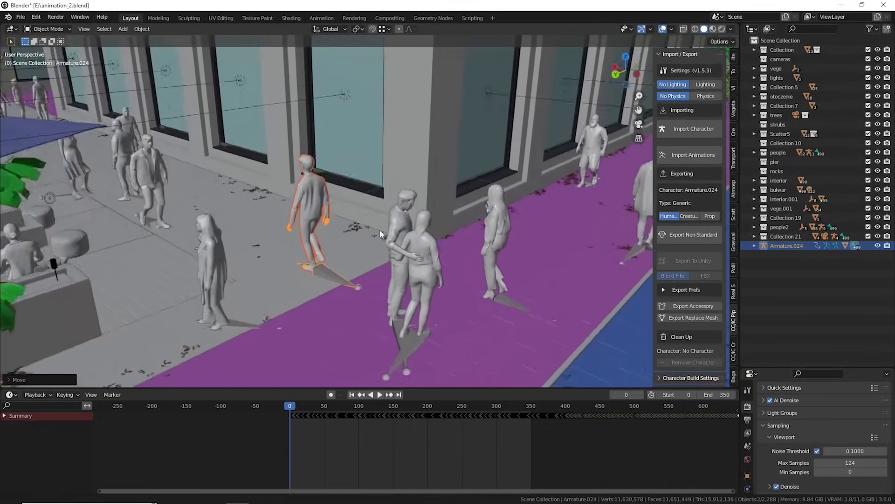
scroll(326, 219, up, 3)
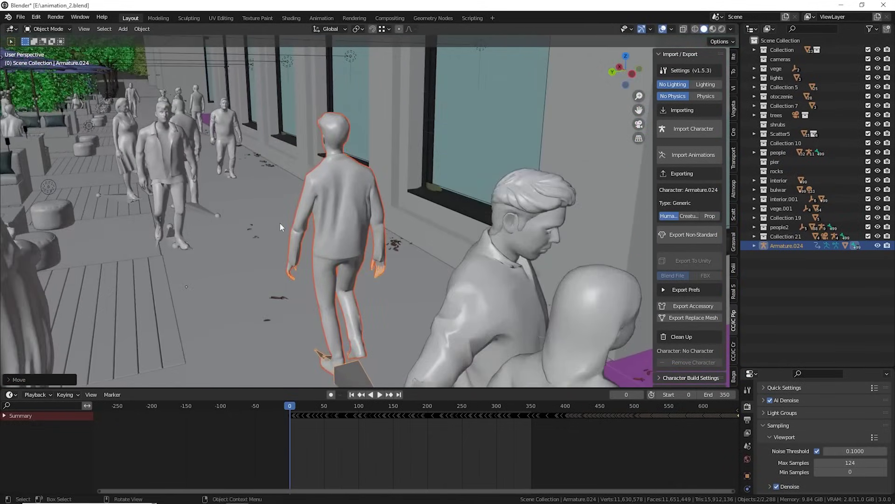